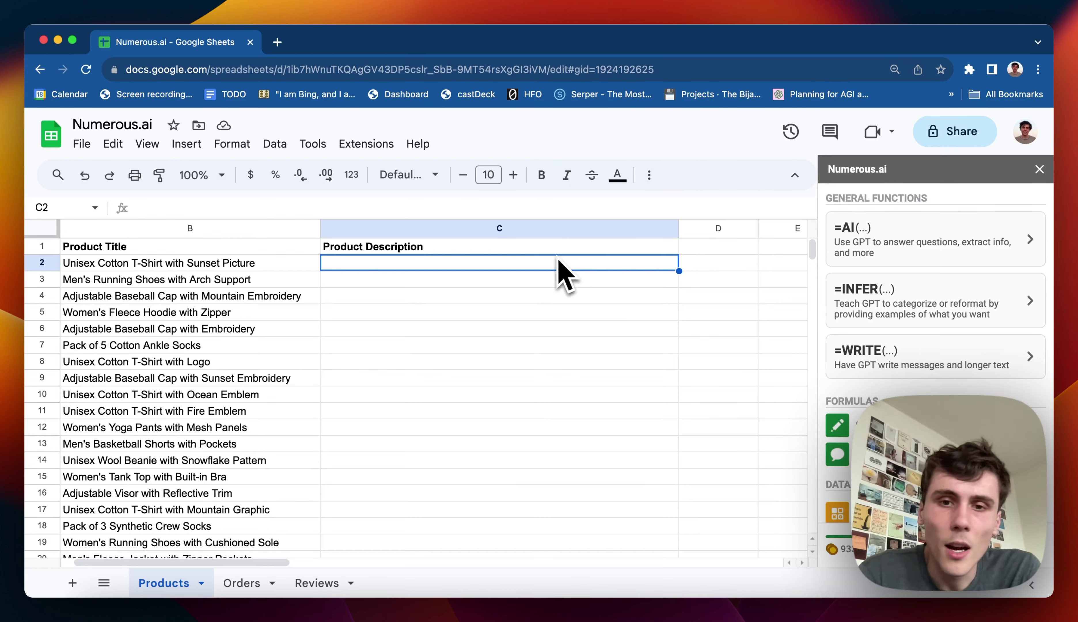
Enter =AI("Write a product description for this product title", B2) in C2 for the sunset t-shirt.
text(=AI("Write a pr)
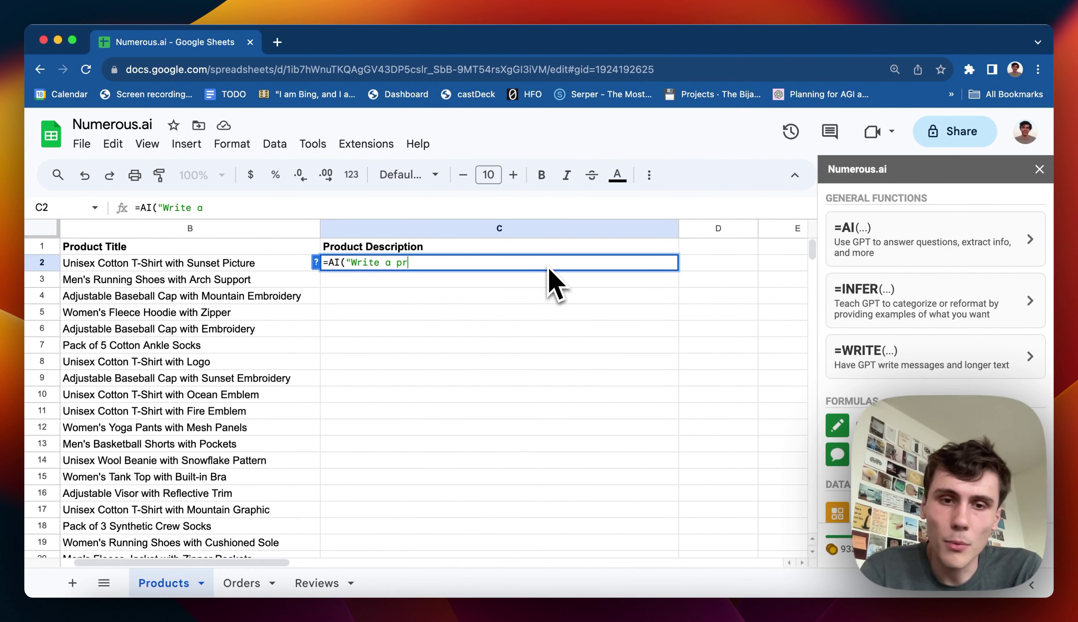
text(oduct description fo)
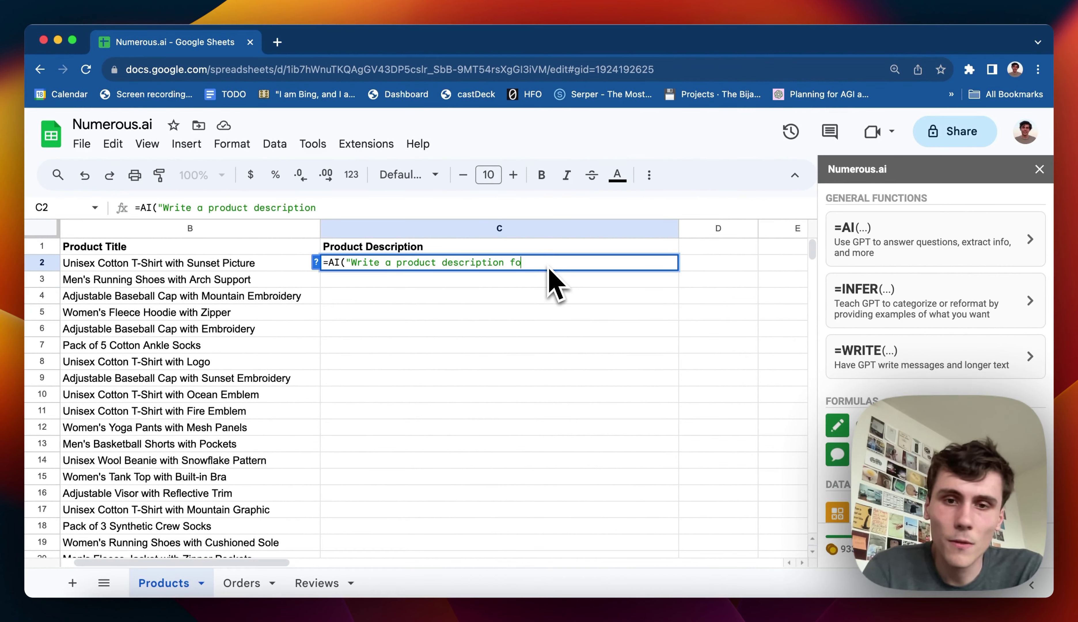
text(r this product title)
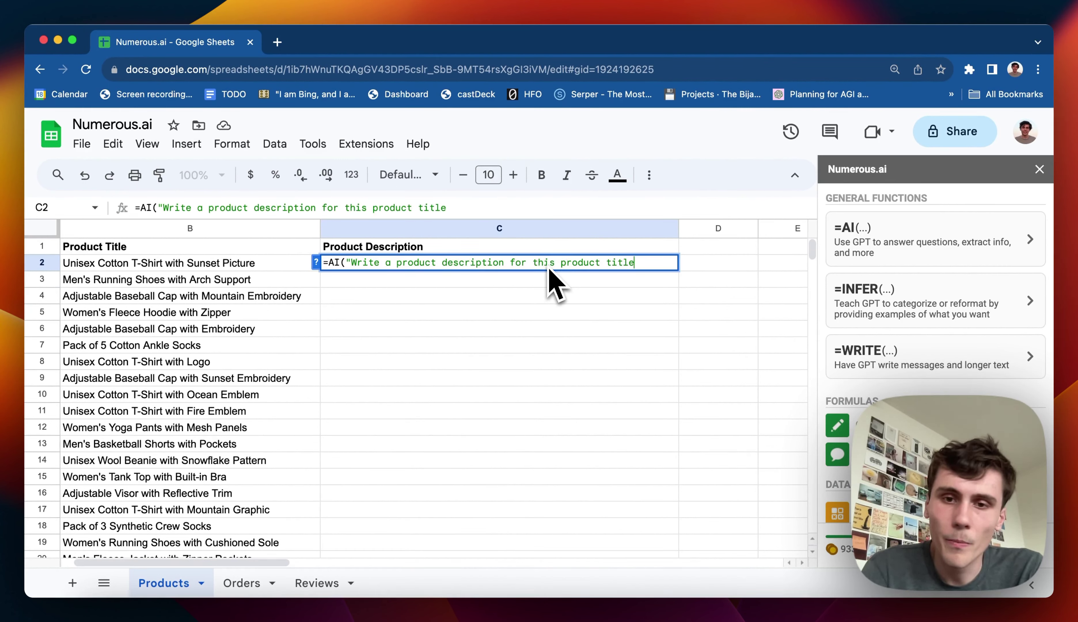
text(")
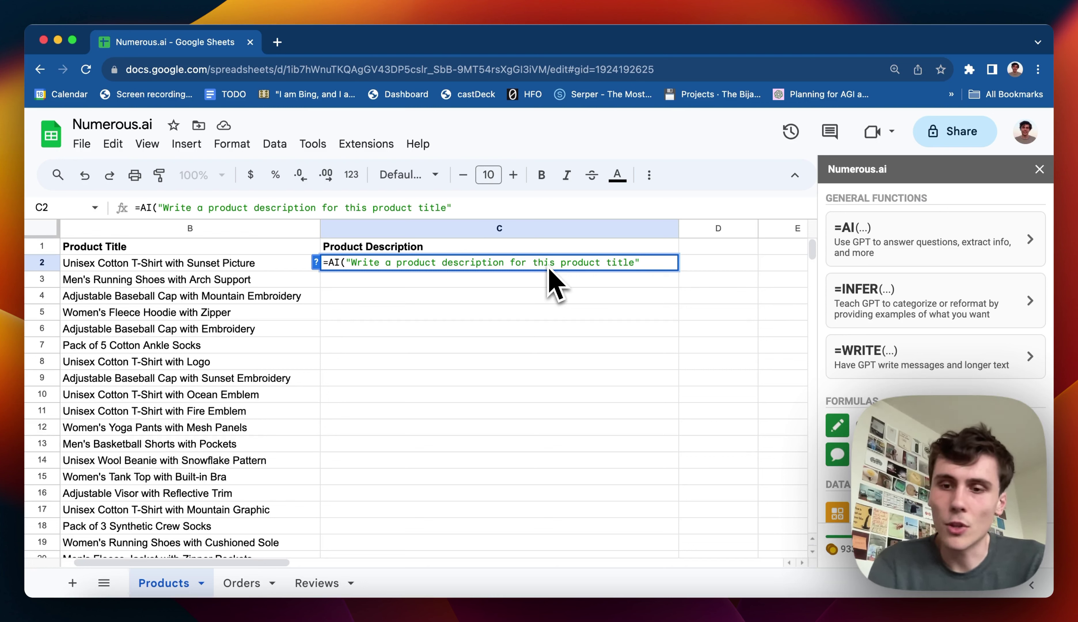
text(,)
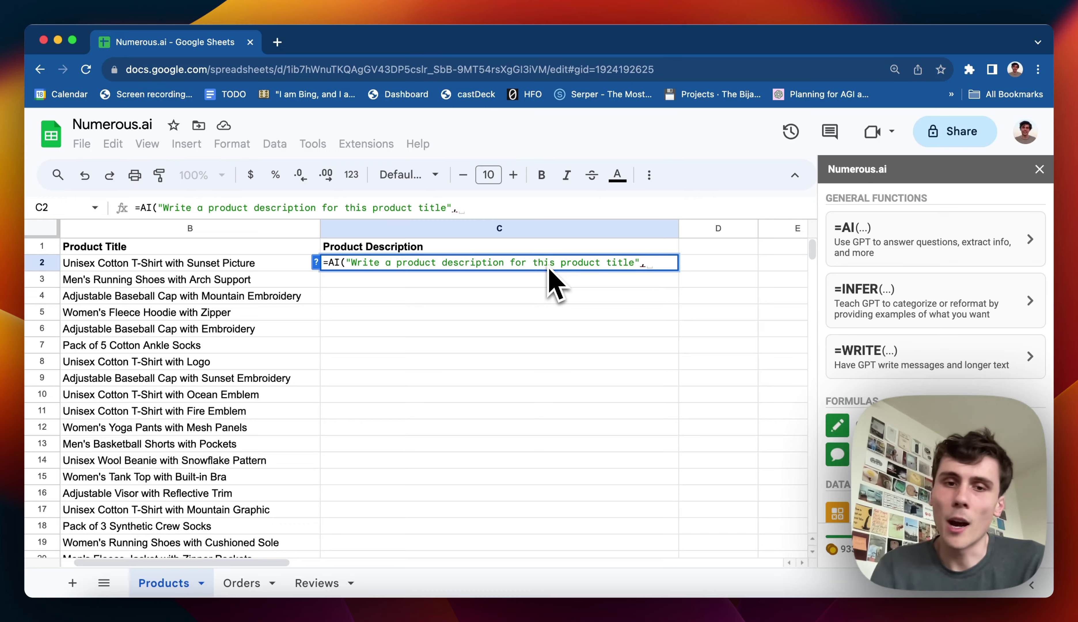
click(211, 268)
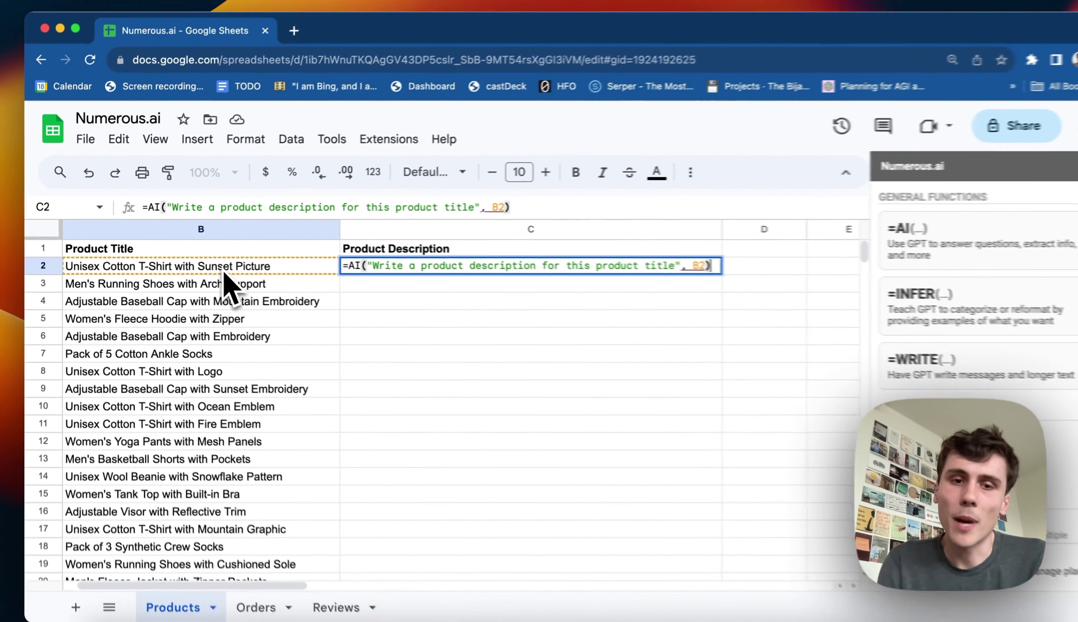
key(Return)
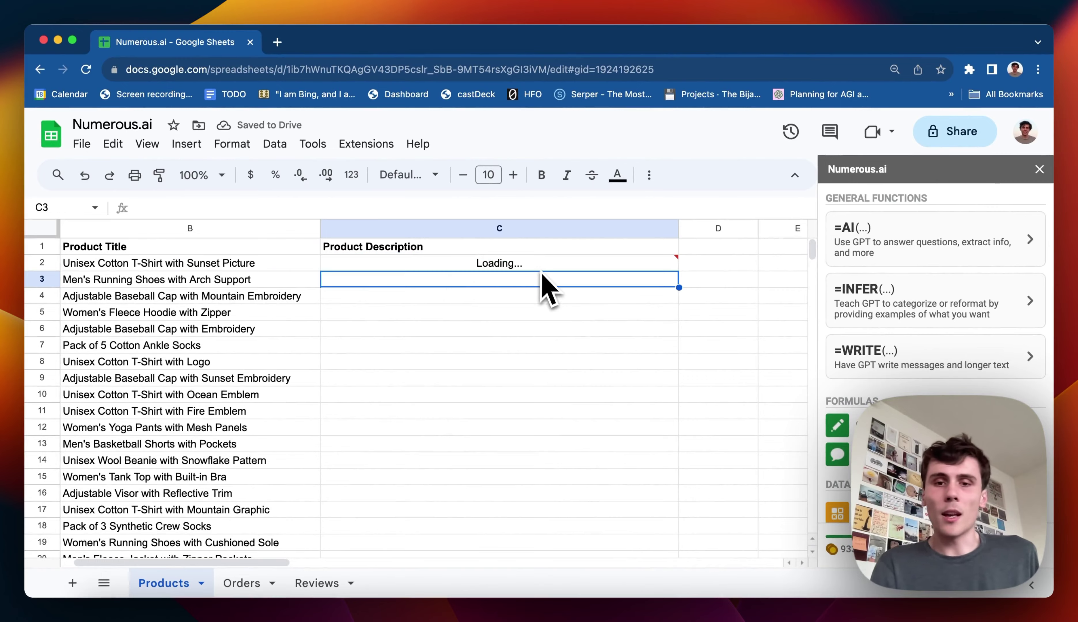
mouse_move(539, 270)
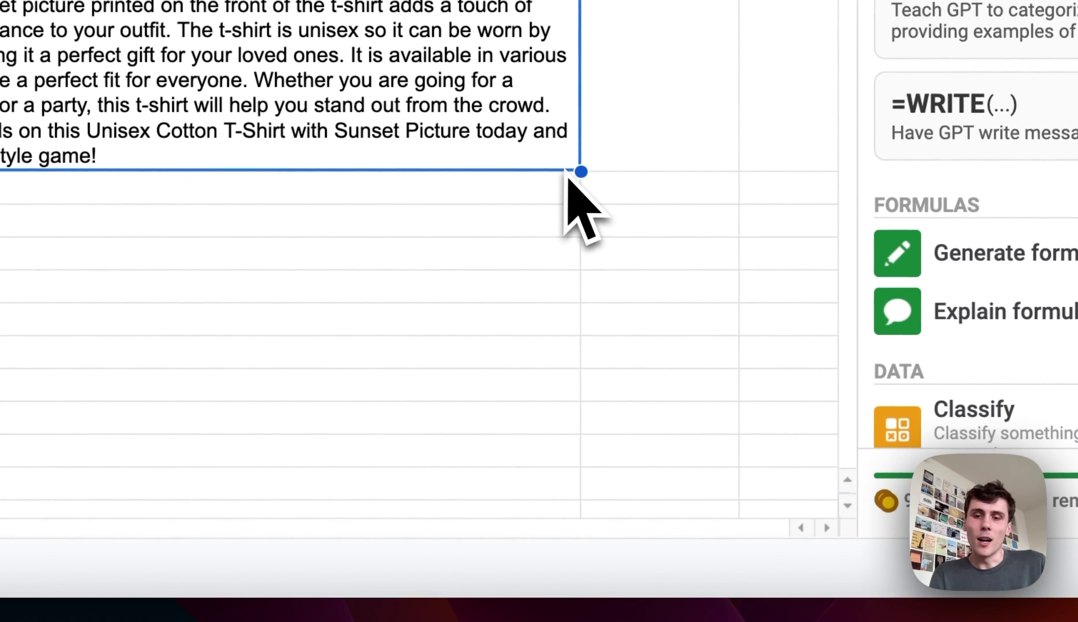
double_click(578, 171)
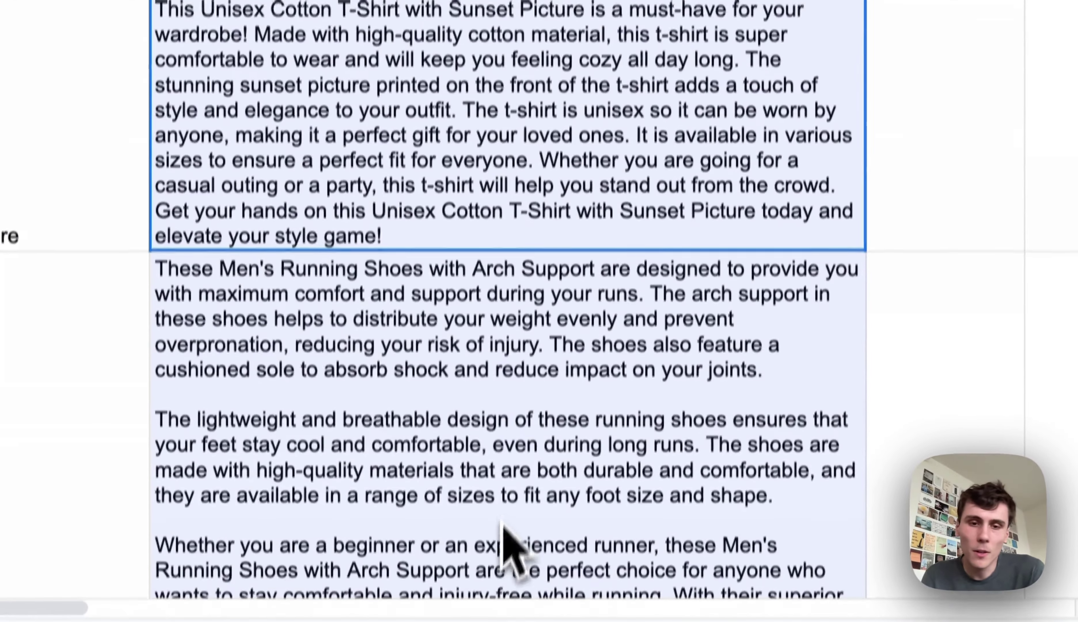
Scroll down to review the long AI-generated descriptions filled down column C.
scroll(509, 548, down, 15)
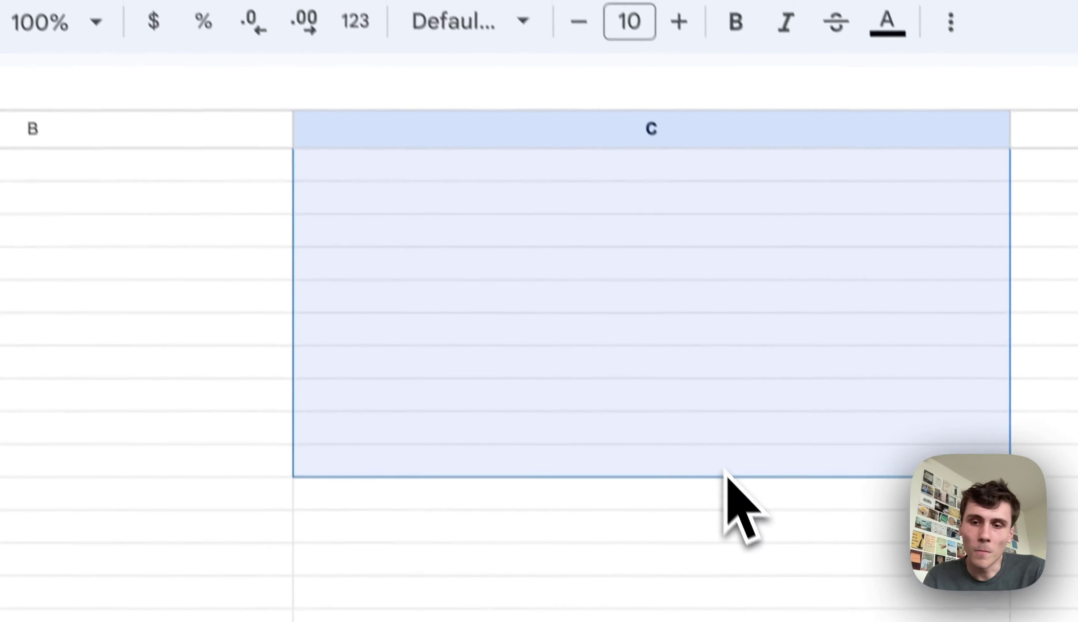
Replace C2's formula with a pasted short example description of the sunset t-shirt.
scroll(742, 376, up, 10)
click(412, 195)
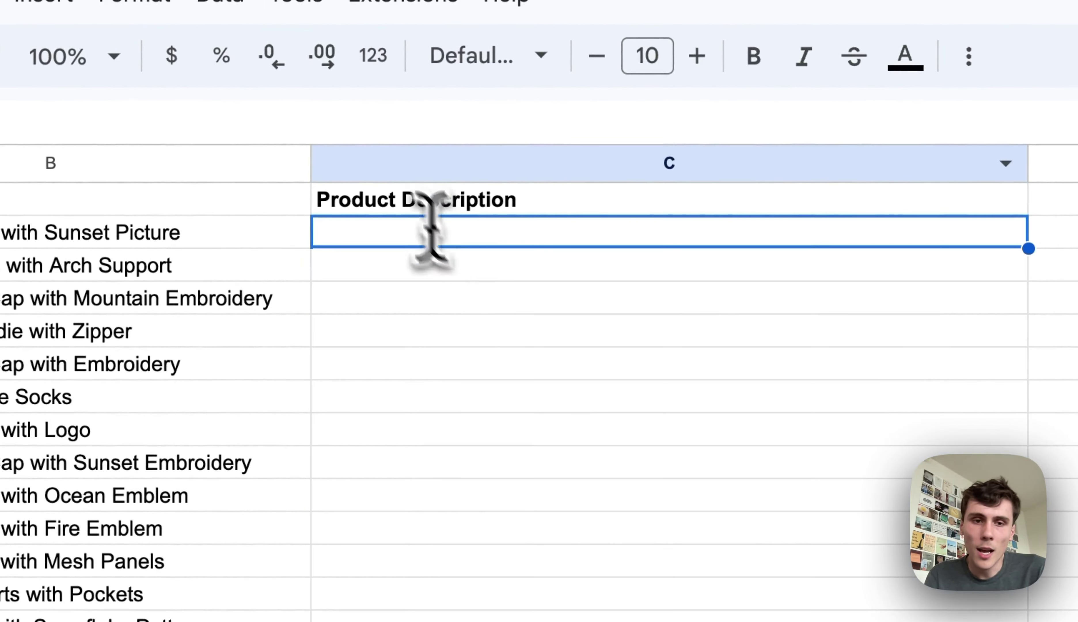
click(324, 113)
text(This sunset t-shirt goes well with just about any outfit, and is very comfortable to wear)
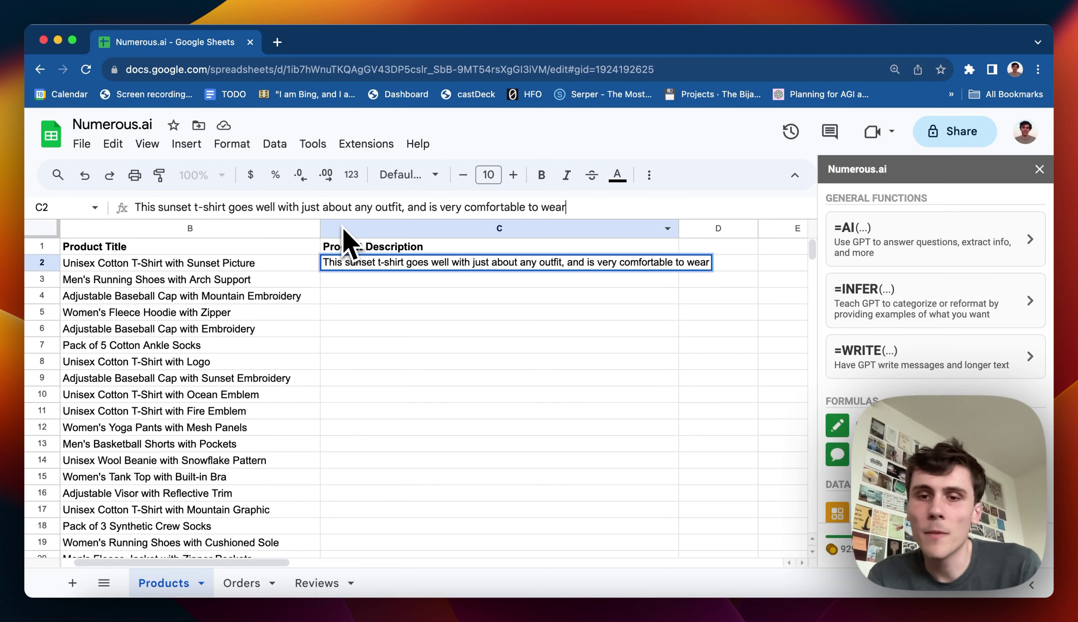
key(Return)
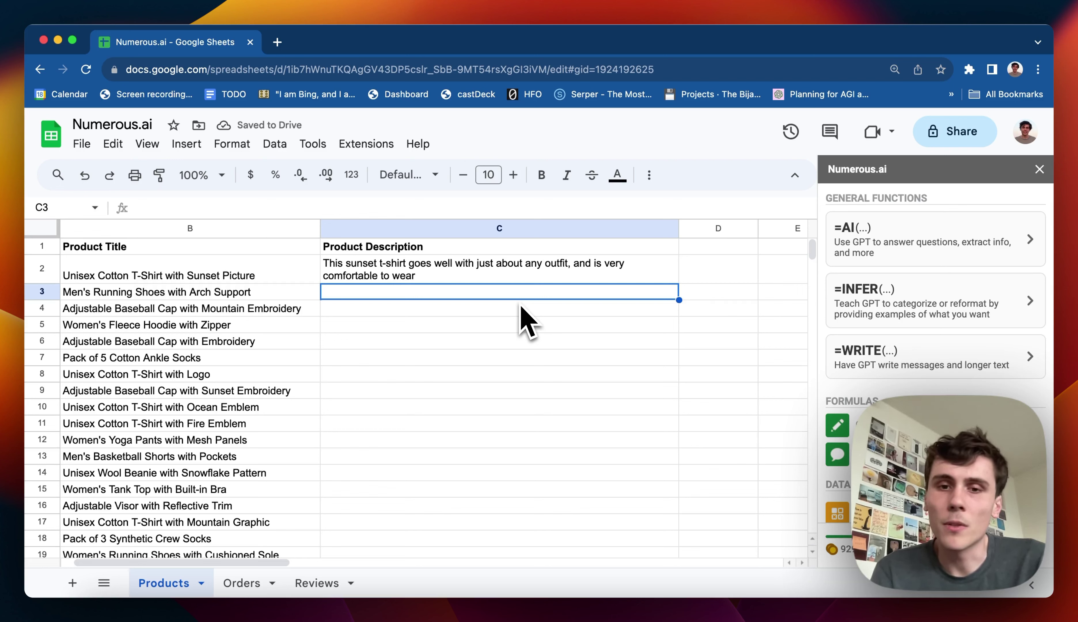
Enter =INFER(B2, C2, B3) in C3 to describe the running shoes from the example.
text(=INFER()
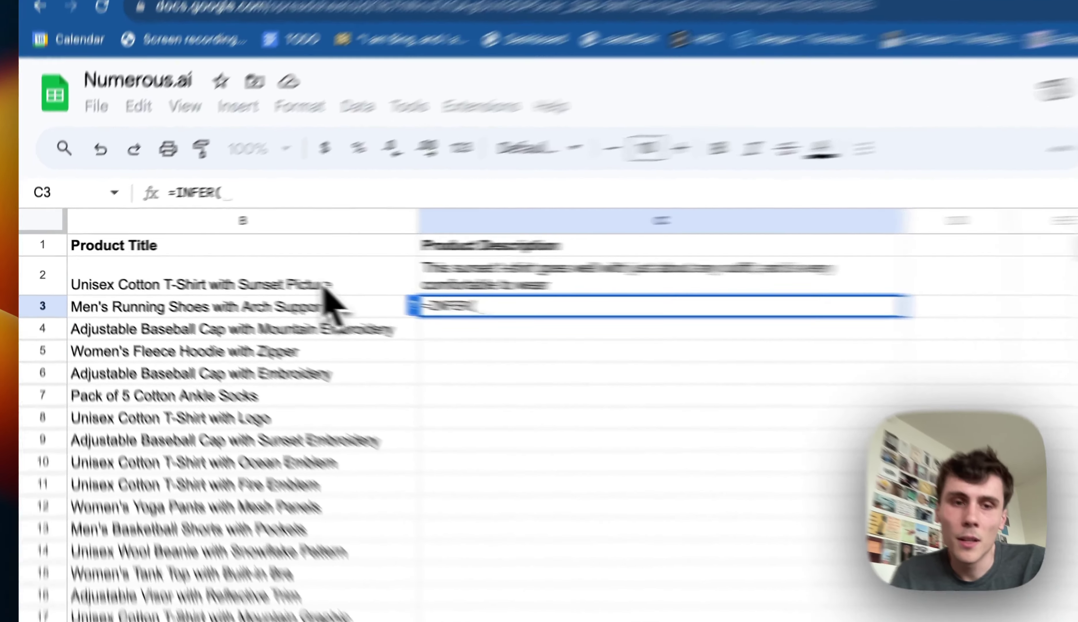
click(324, 287)
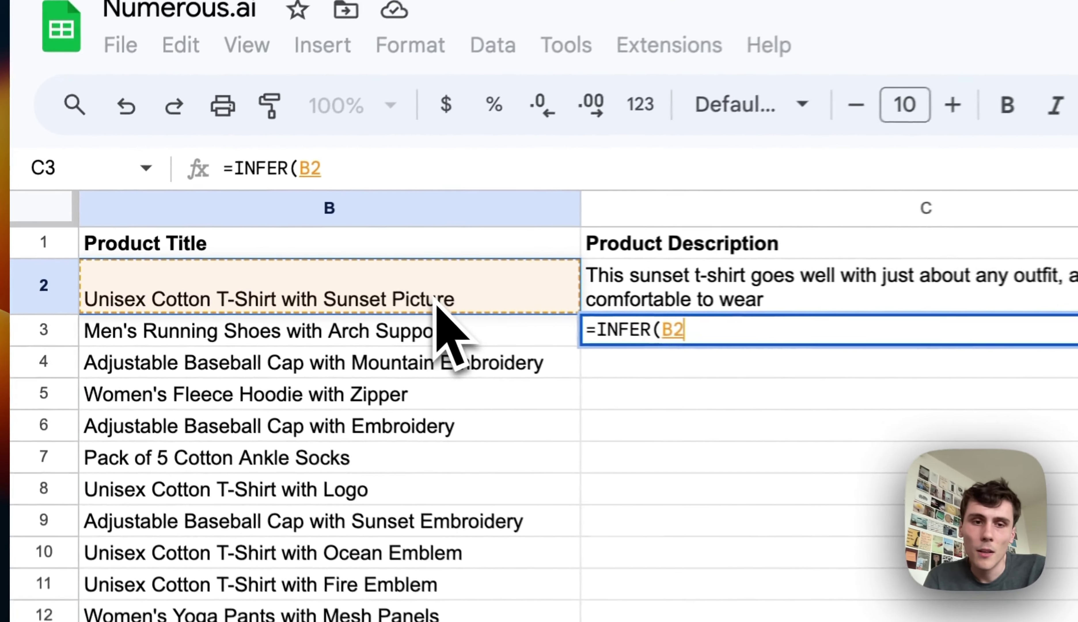
text(,)
click(649, 299)
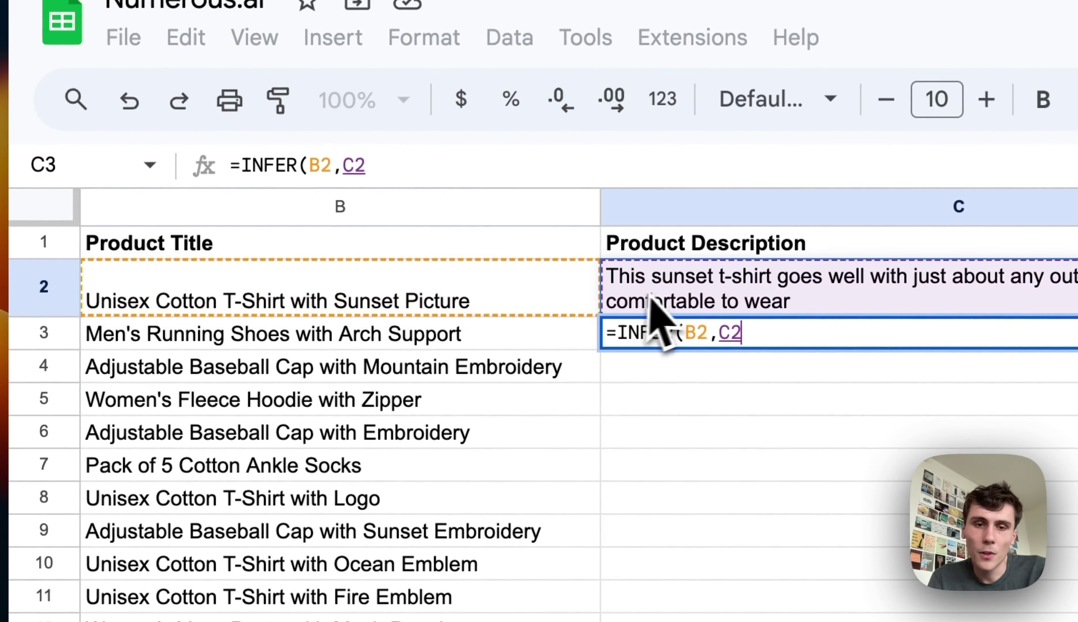
text(,)
click(422, 338)
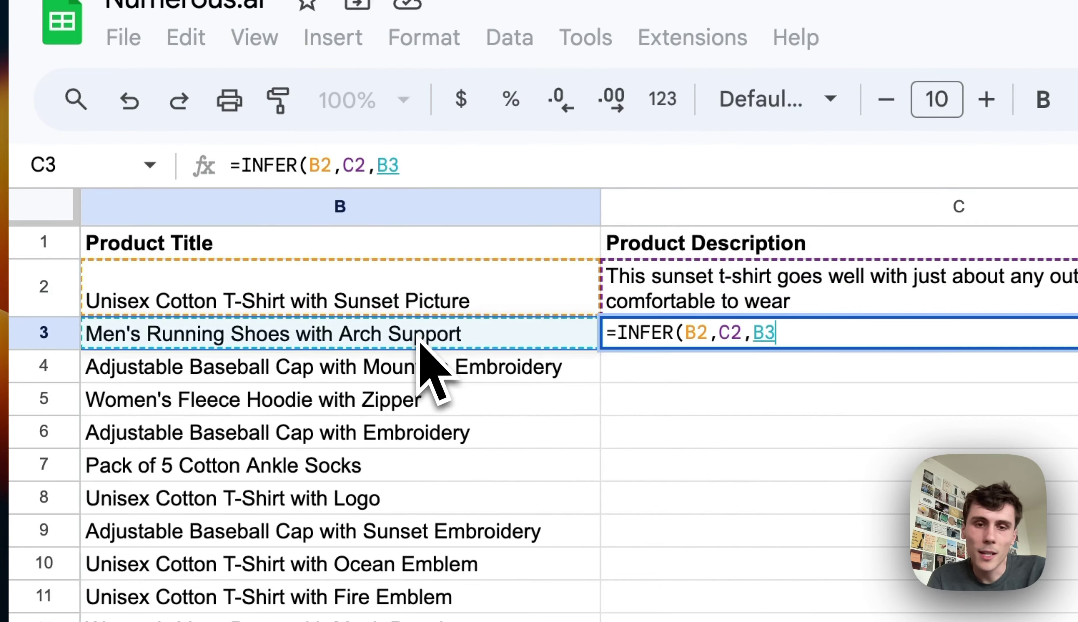
text(,)
key(BackSpace)
text())
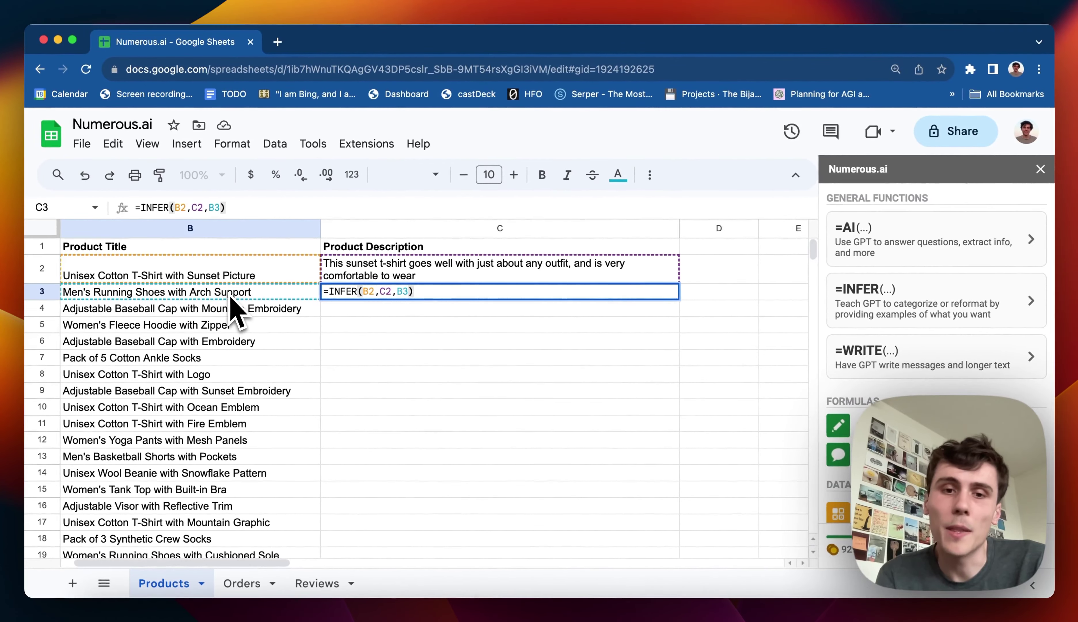
key(Return)
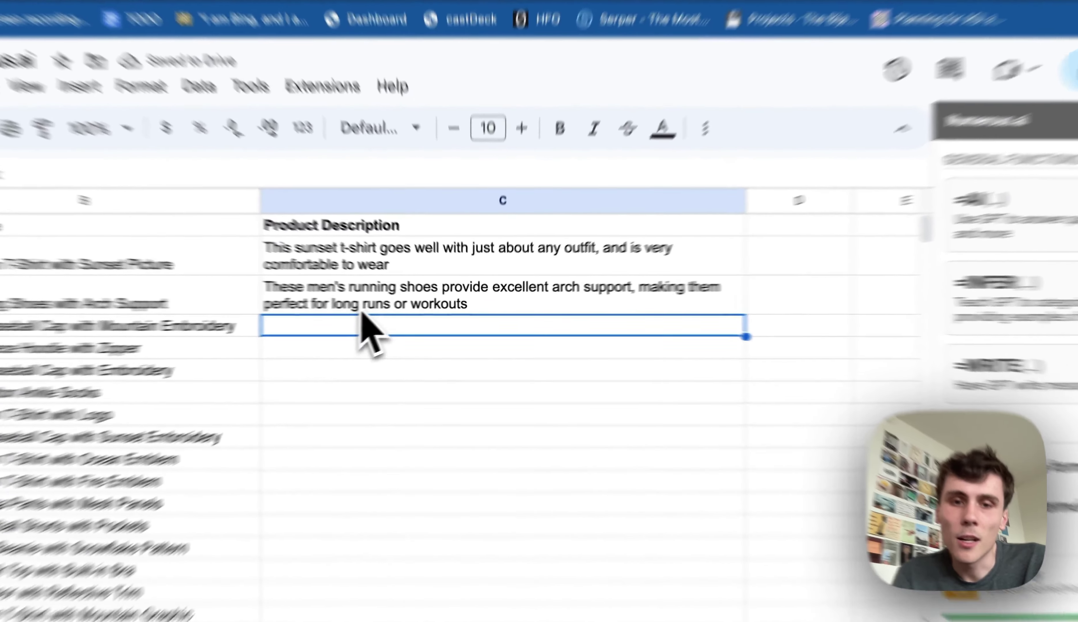
Fill the C3 INFER formula down the remaining product rows.
click(402, 303)
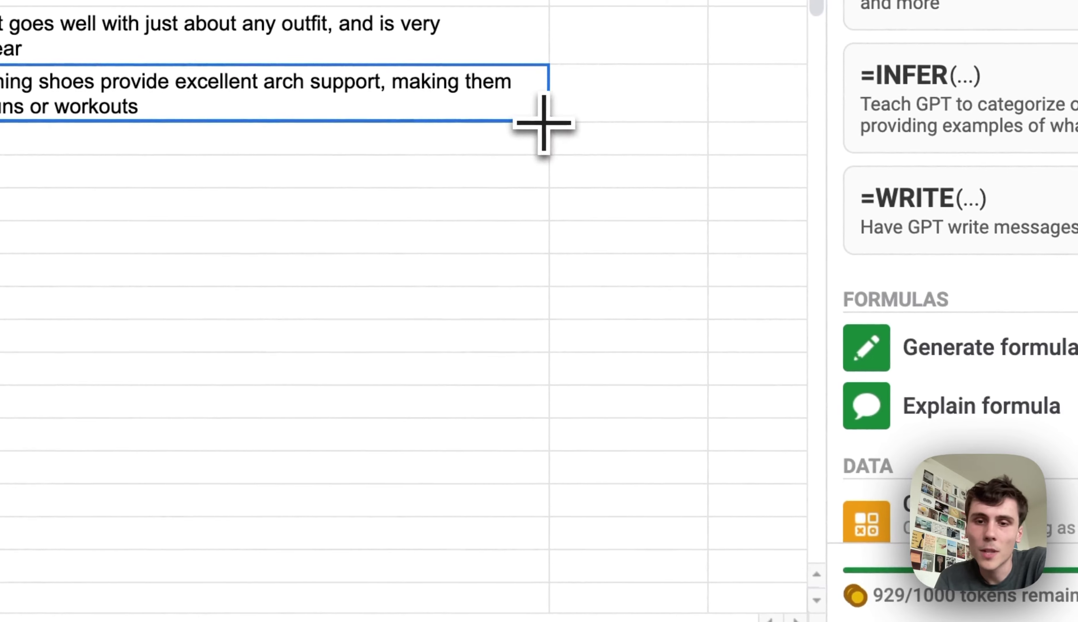
drag(544, 123, 523, 569)
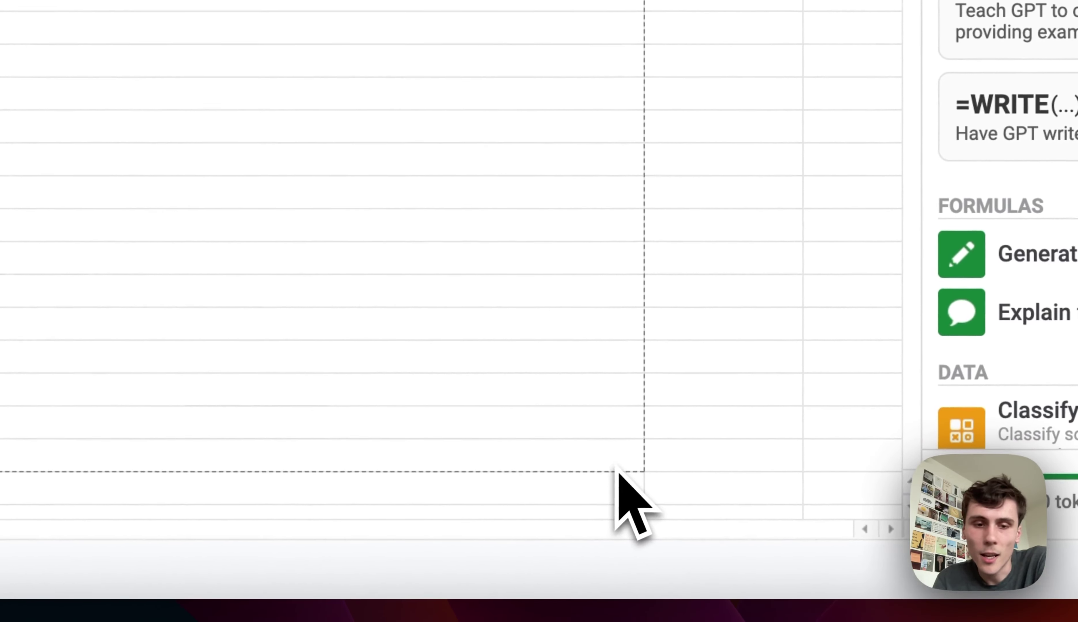
drag(617, 470, 616, 475)
scroll(466, 222, up, 1)
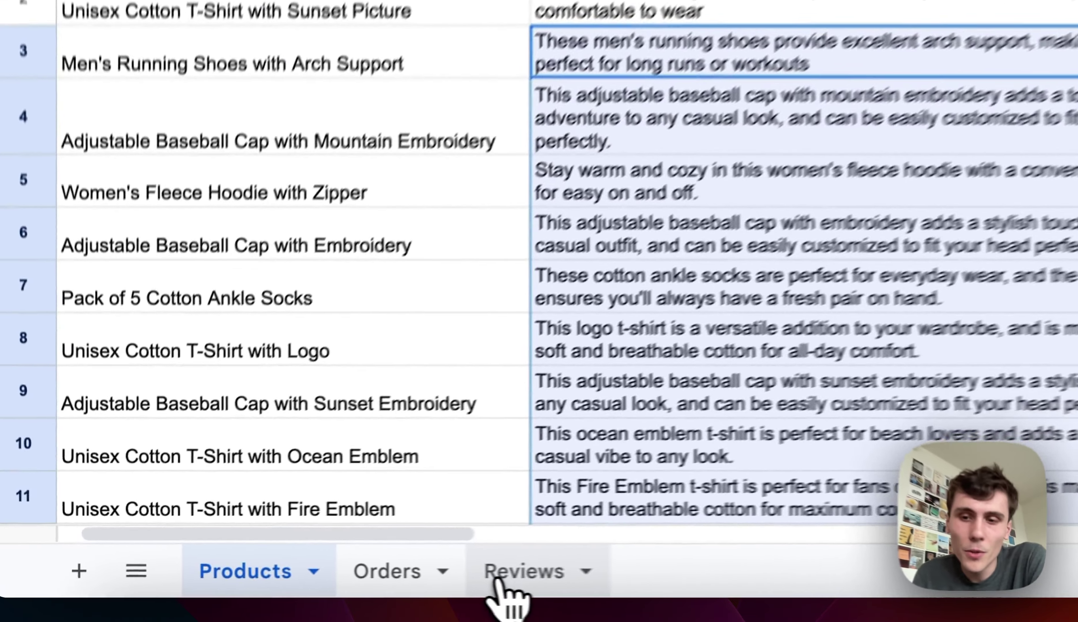
Switch to the Reviews sheet, select B2, and scroll the Numerous.ai sidebar to Sentiment analysis.
click(299, 584)
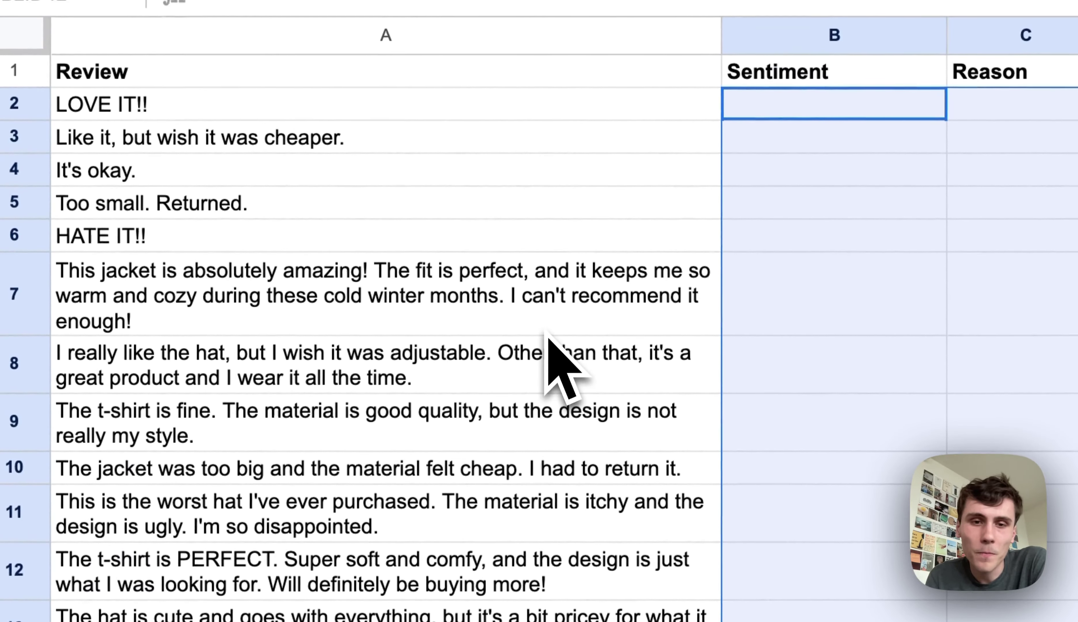
click(542, 294)
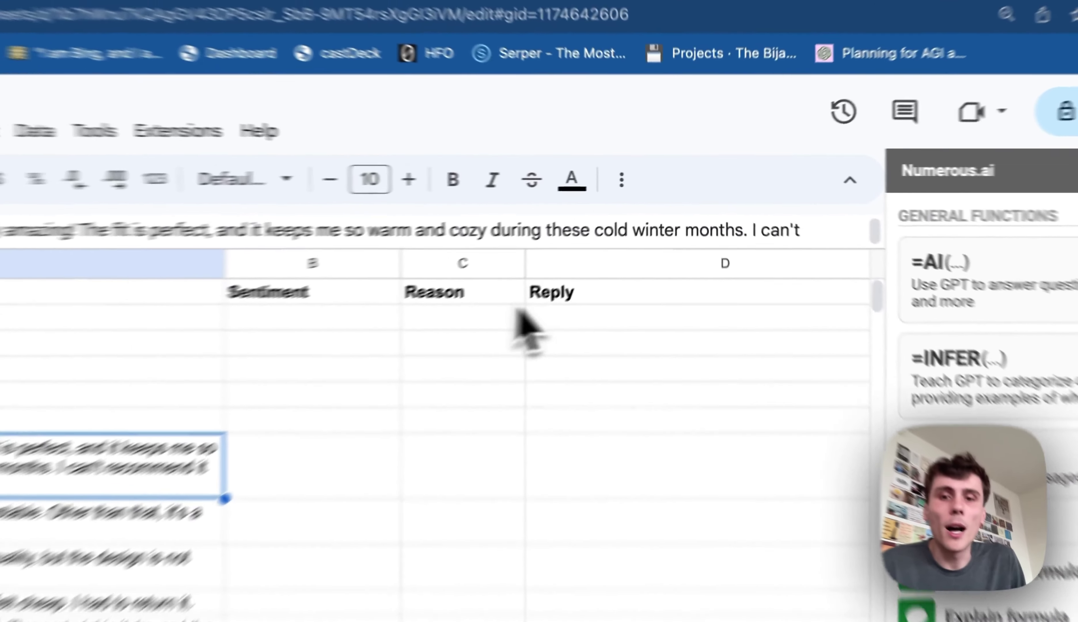
click(620, 250)
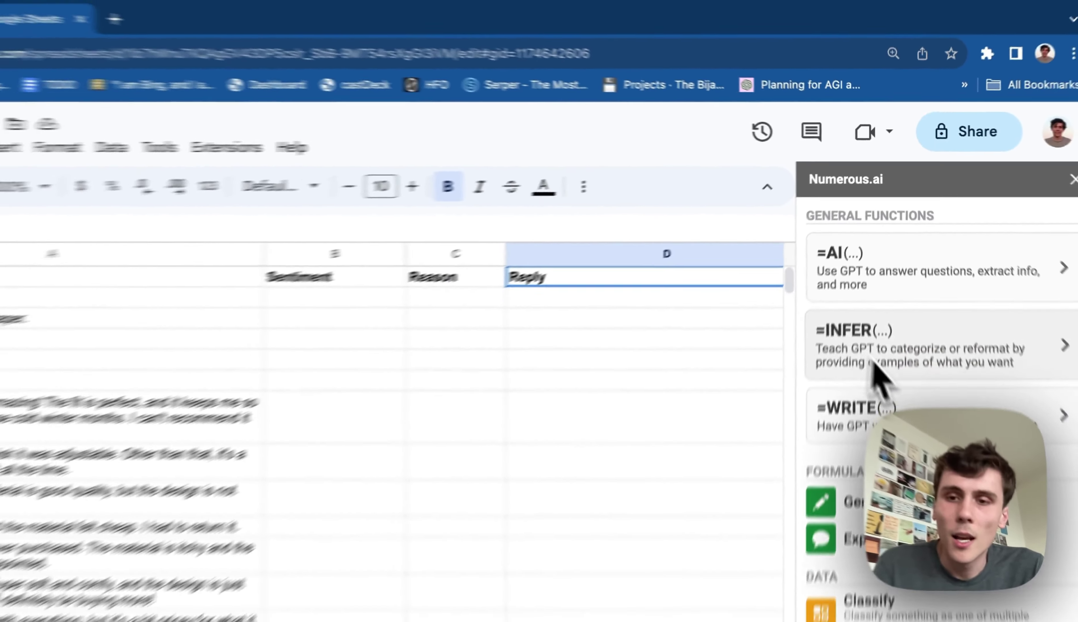
scroll(902, 350, down, 2)
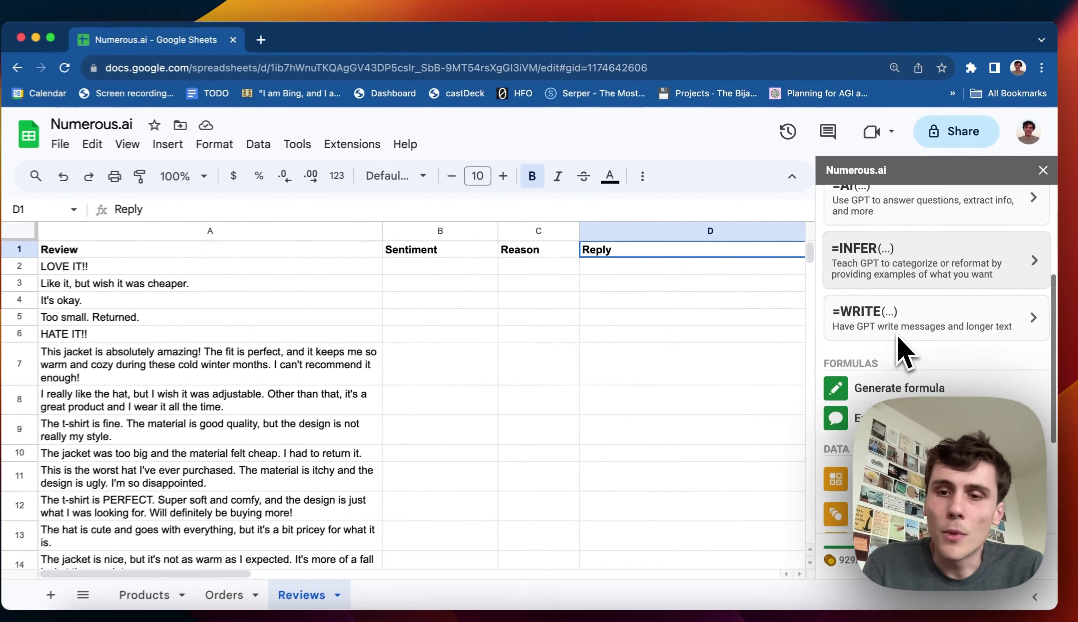
scroll(898, 337, down, 1)
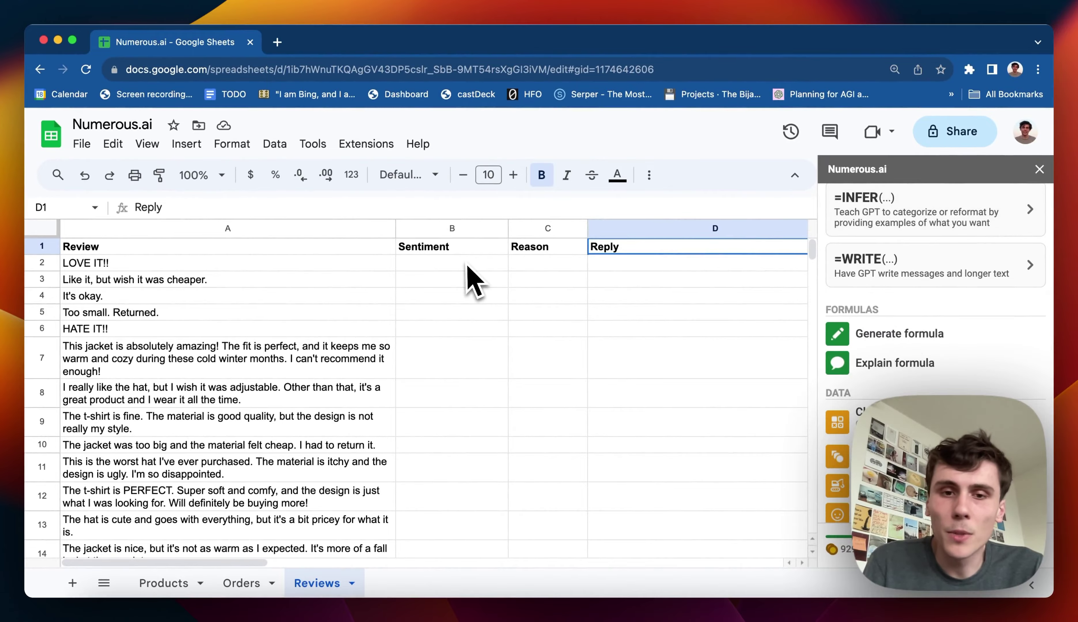
click(468, 266)
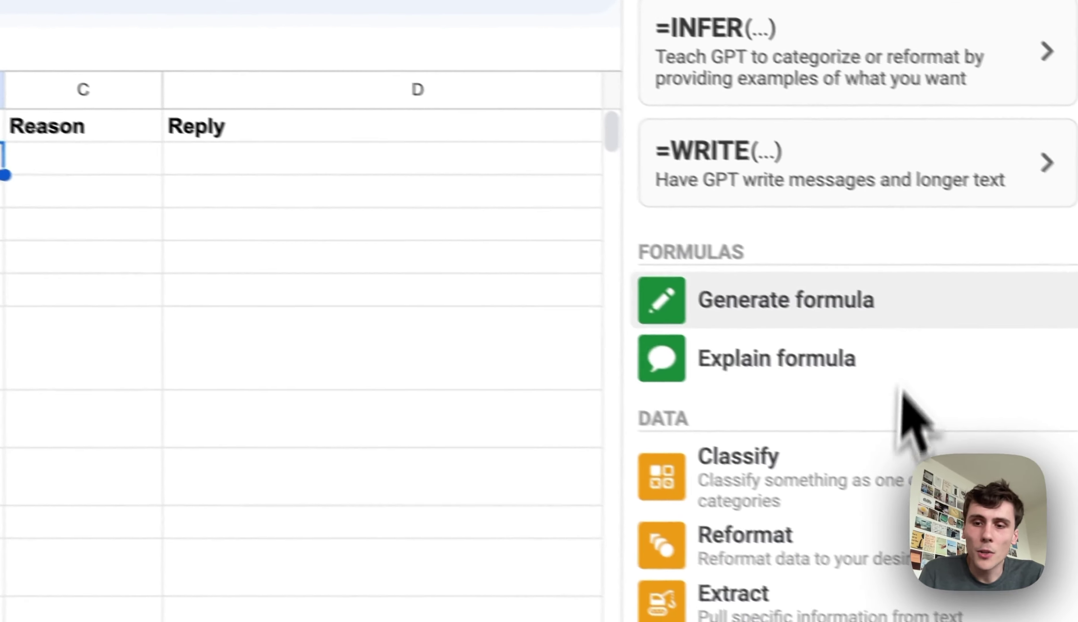
scroll(875, 278, down, 3)
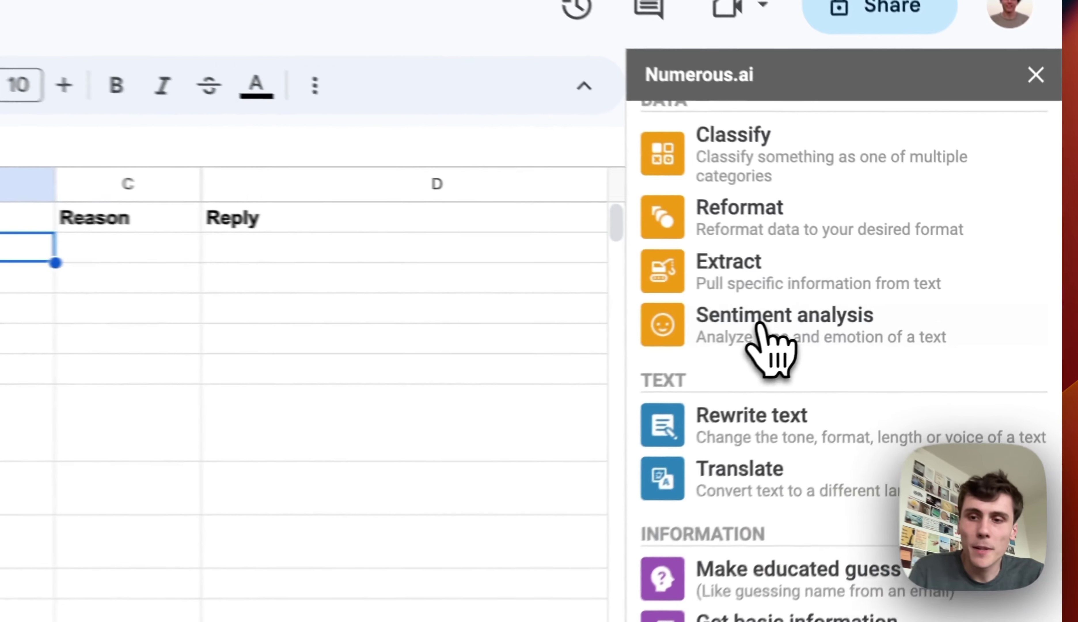
Set up Sentiment analysis on the column A reviews with categories positive and negative.
click(938, 312)
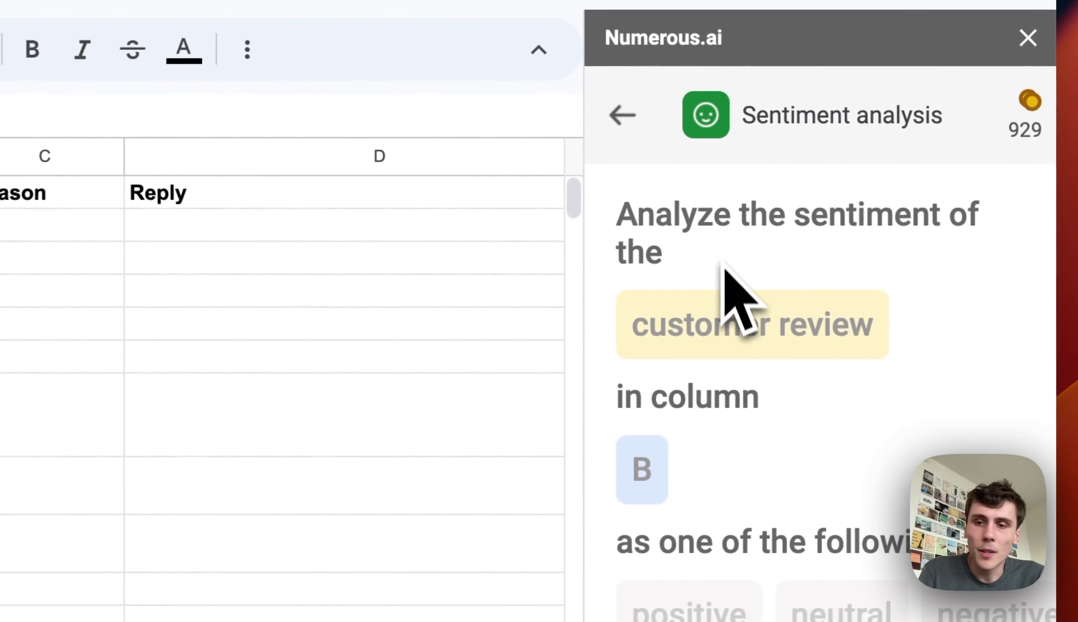
click(723, 308)
text(rev)
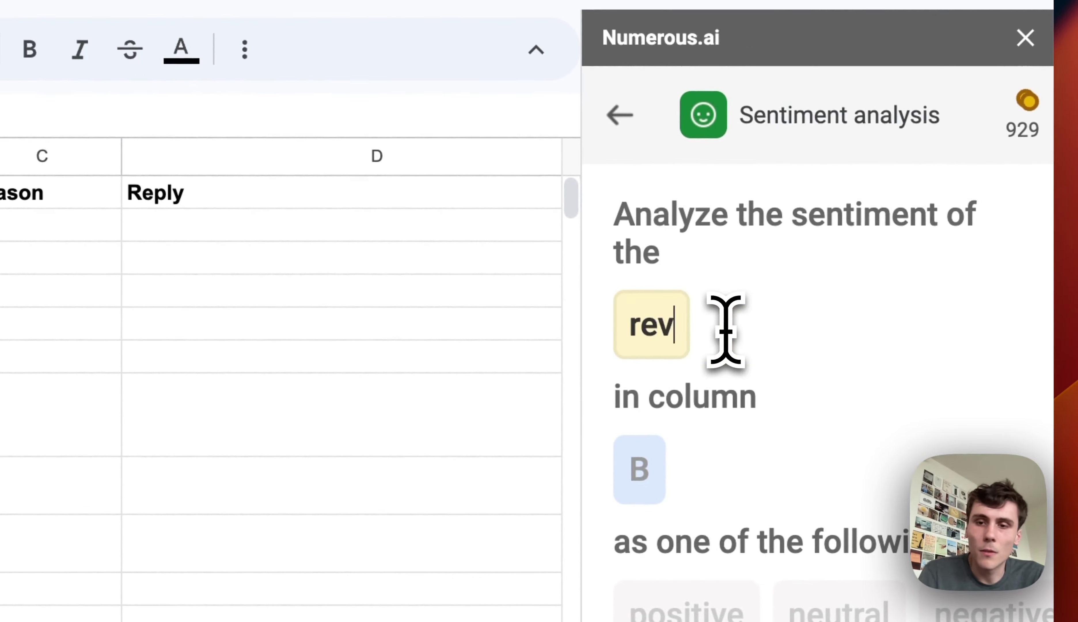
text(iew)
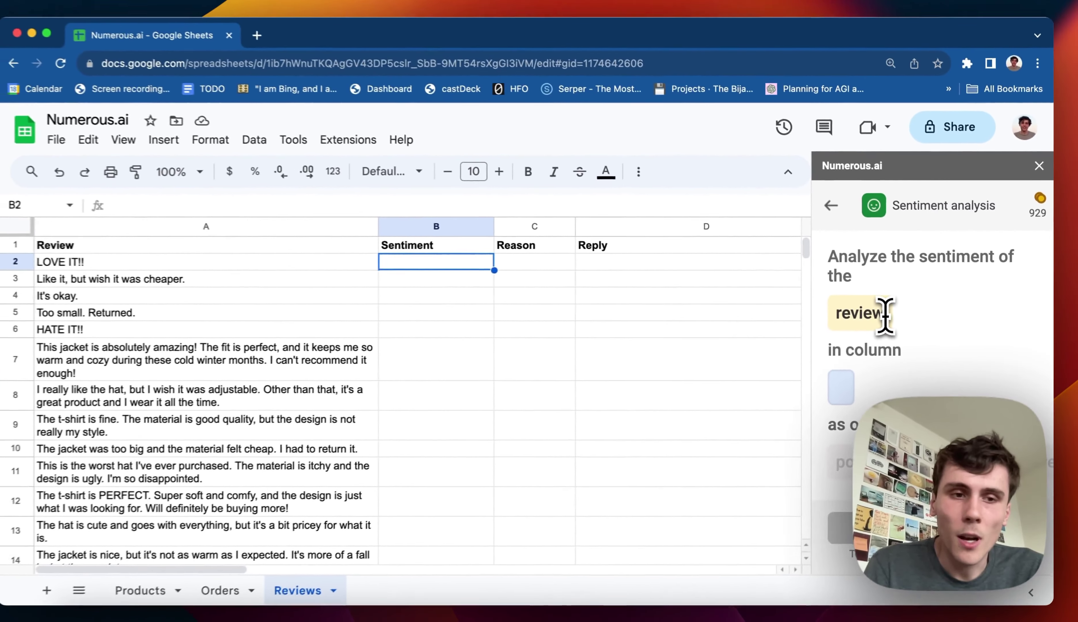
scroll(896, 321, down, 1)
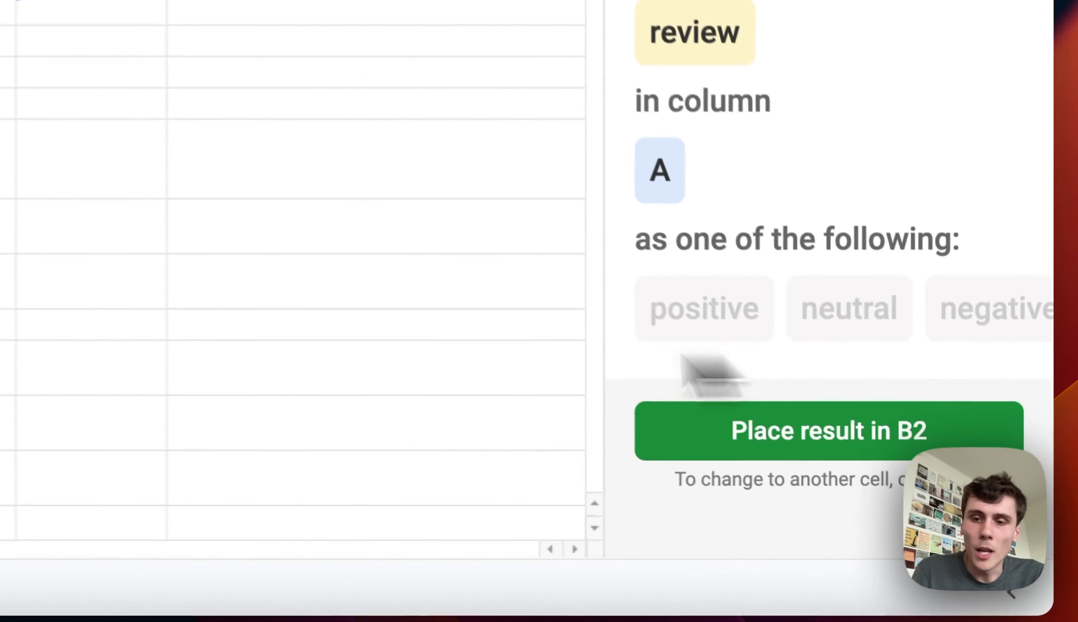
click(804, 305)
text(positive)
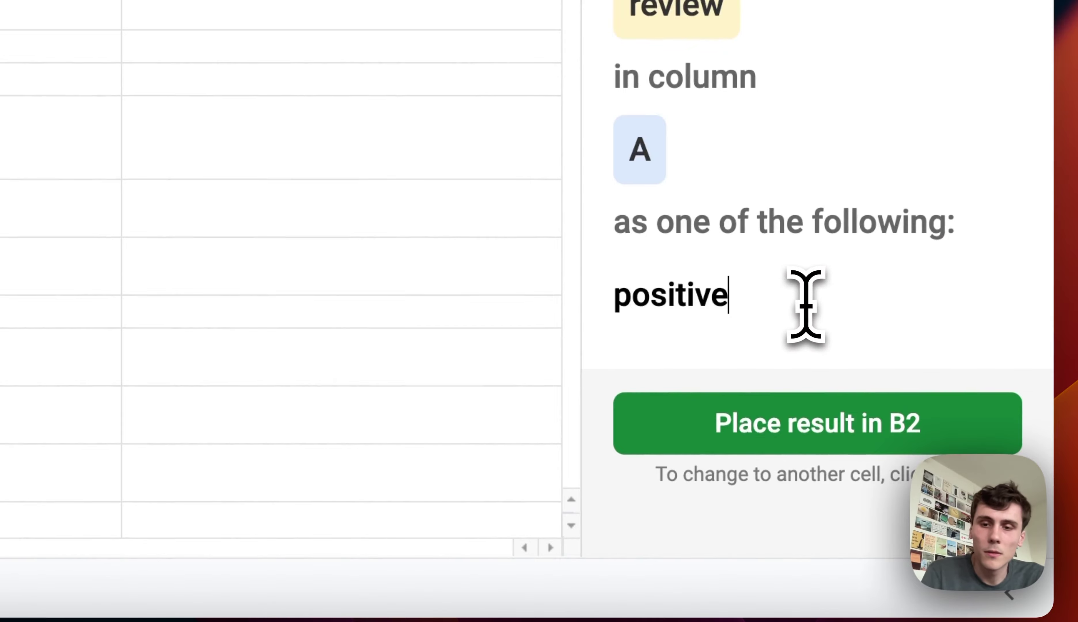
key(Return)
text(negative)
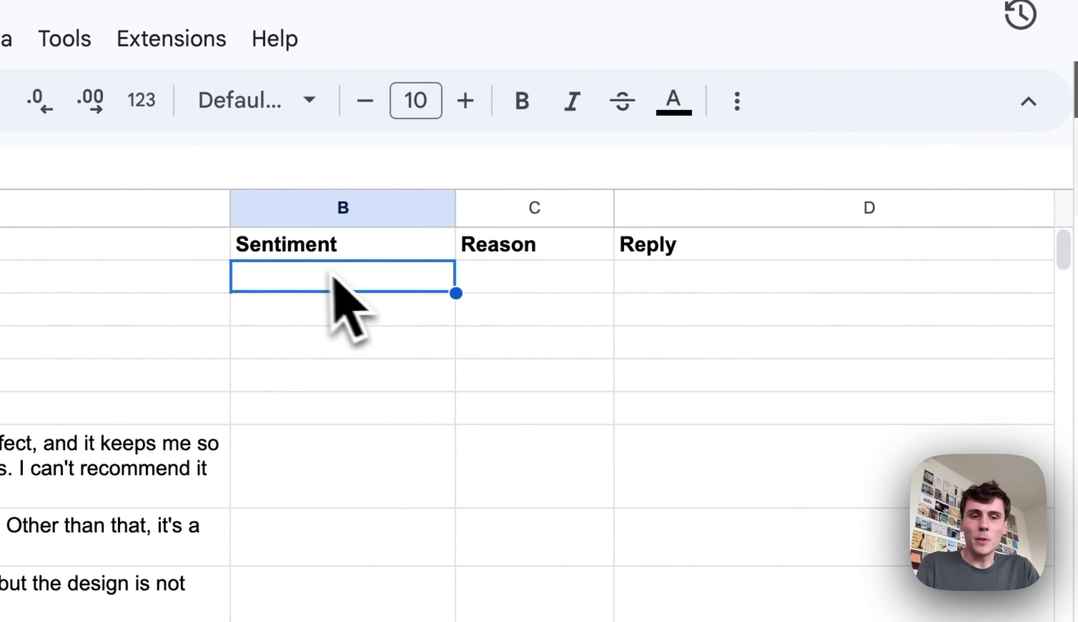
Place the sentiment formula in B2 and fill it down for every review.
click(1077, 621)
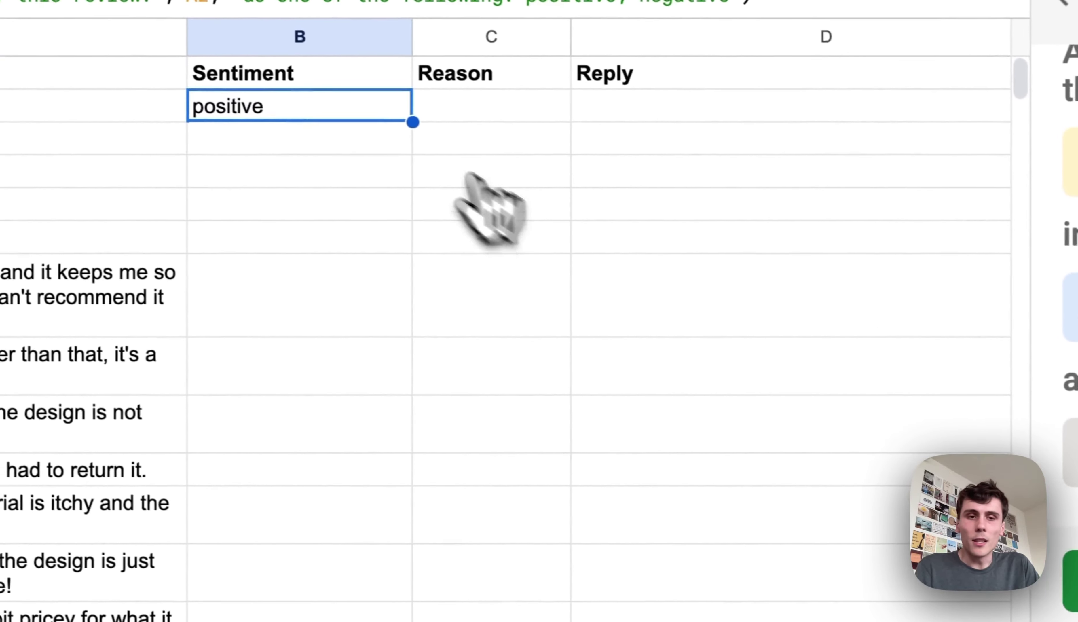
drag(413, 122, 482, 487)
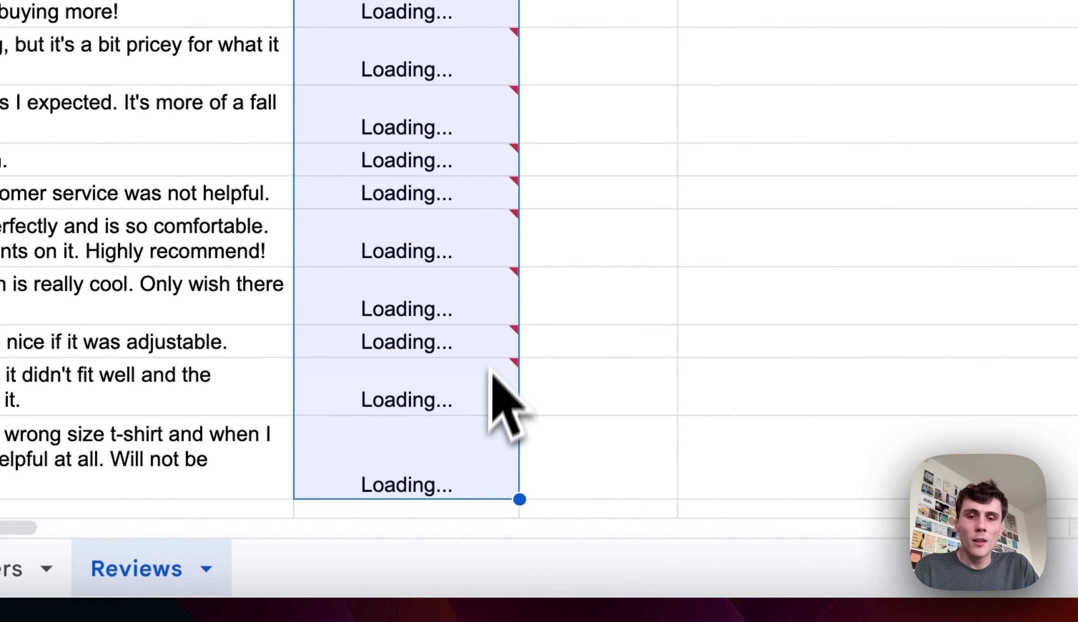
scroll(494, 363, up, 5)
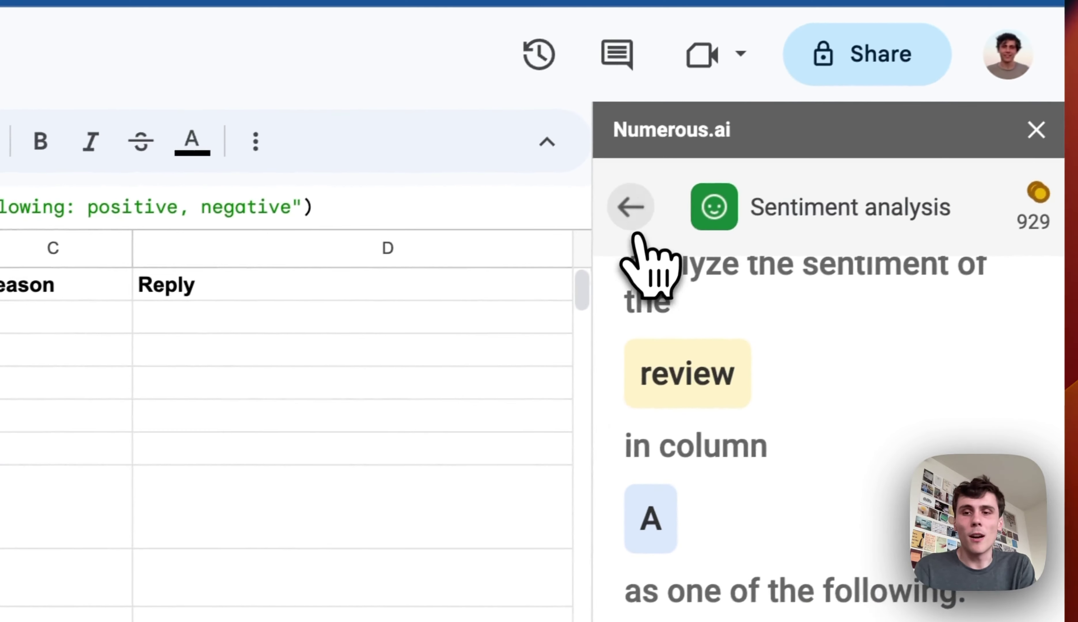
Configure Classify for column A customer reviews by content: Product, Shipping, Price, Other.
click(635, 231)
scroll(663, 265, up, 3)
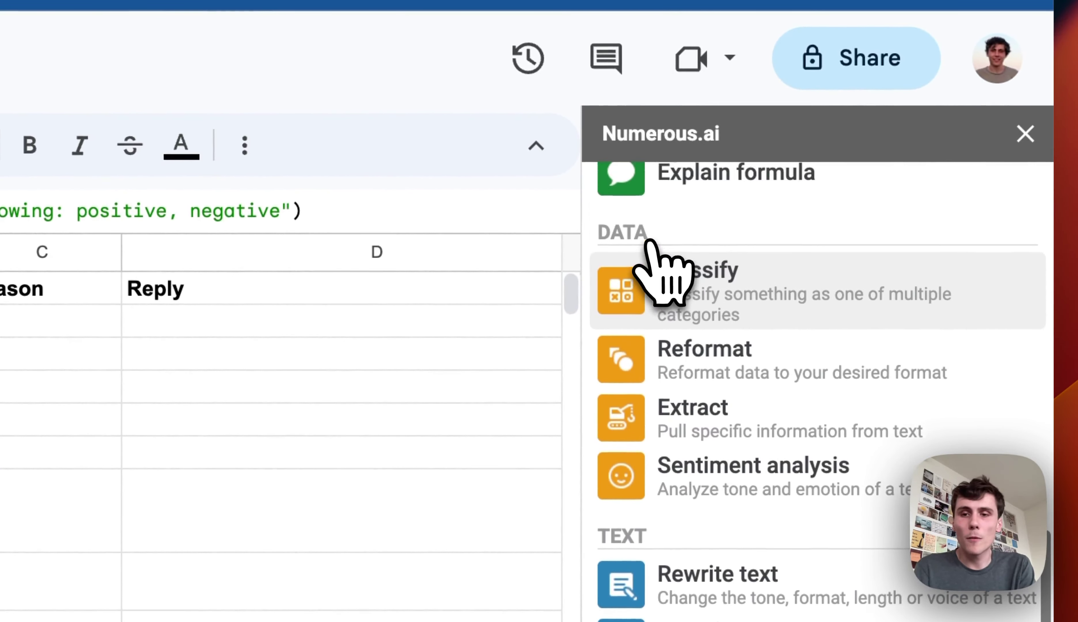
click(689, 301)
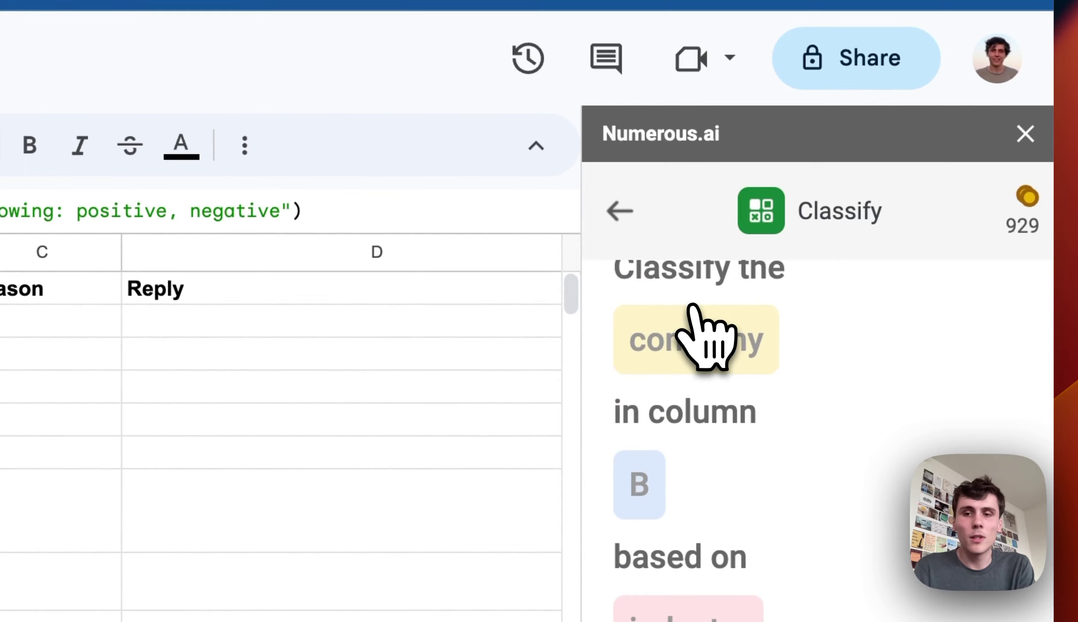
click(658, 391)
text(custome)
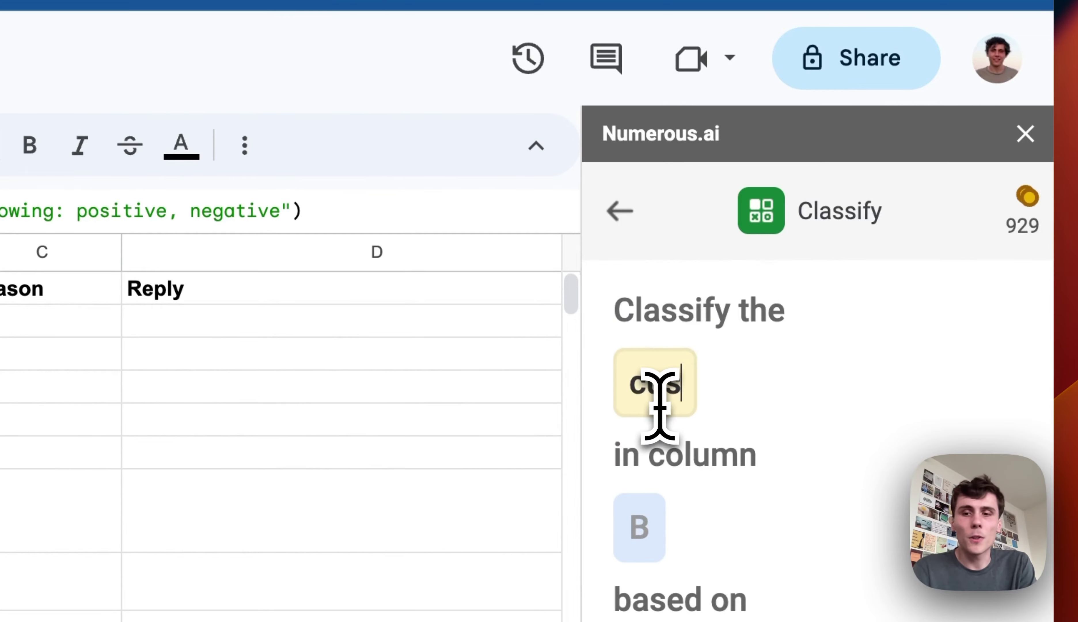
text(r review)
key(Tab)
text(A)
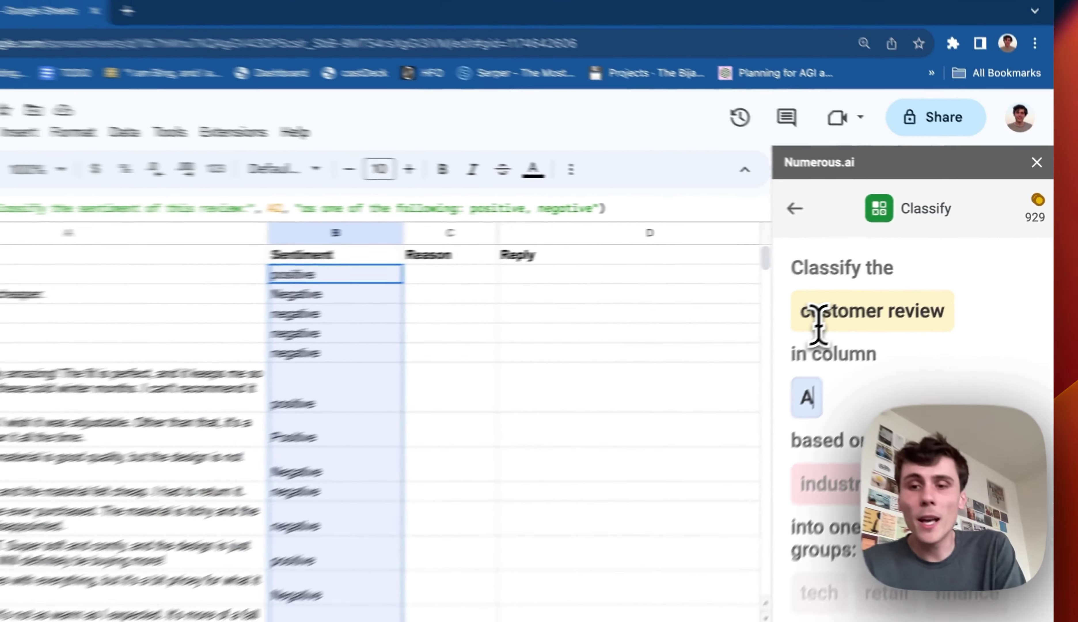
key(Tab)
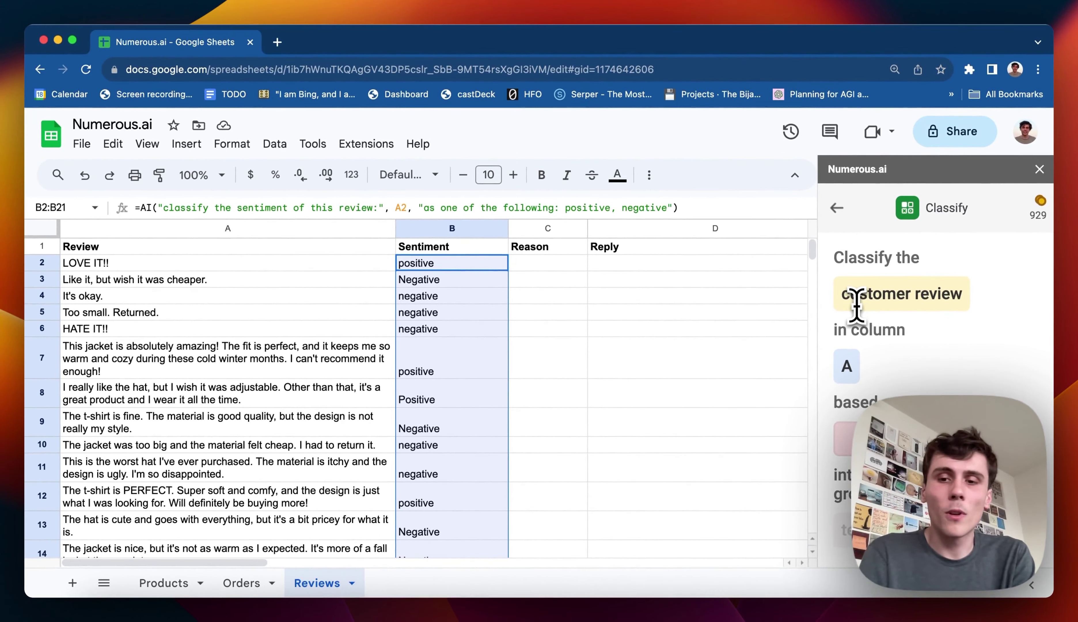
text(th)
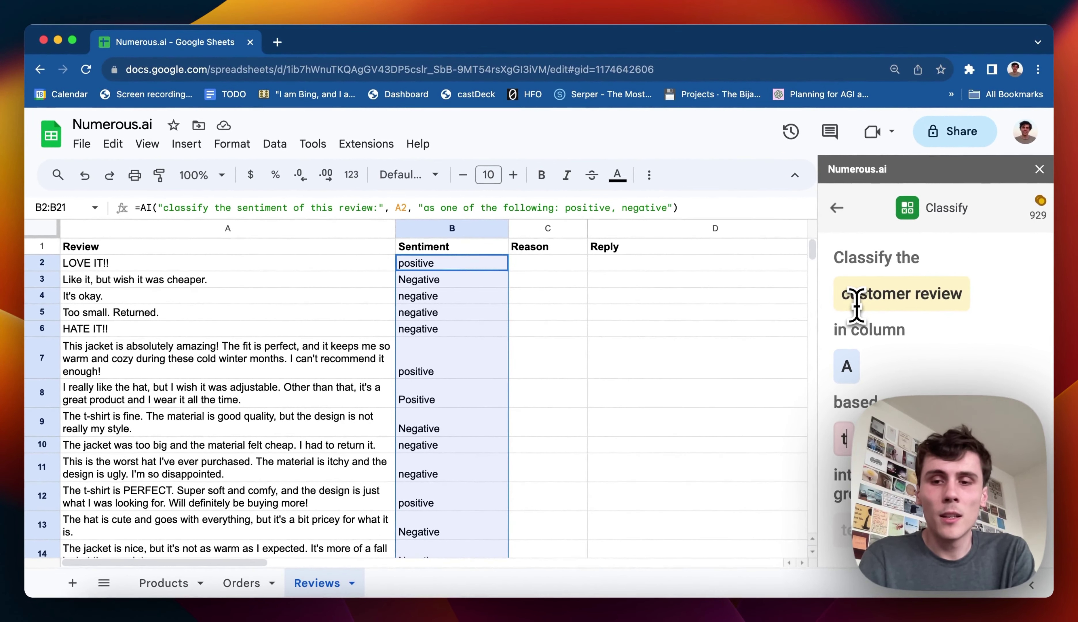
key(BackSpace)
key(BackSpace)
text(w)
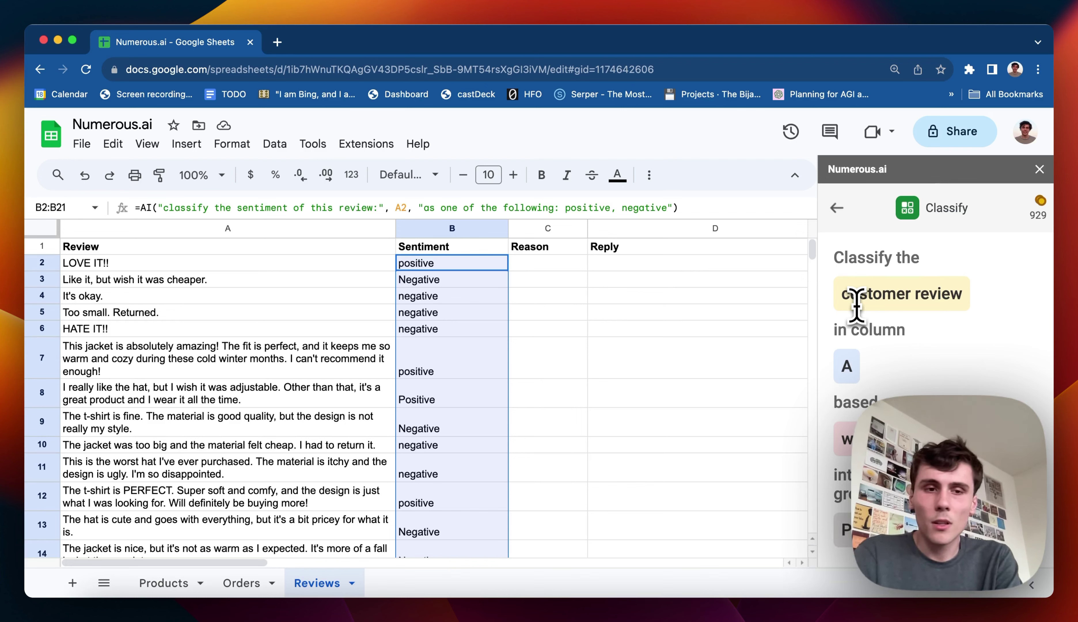
scroll(857, 305, down, 1)
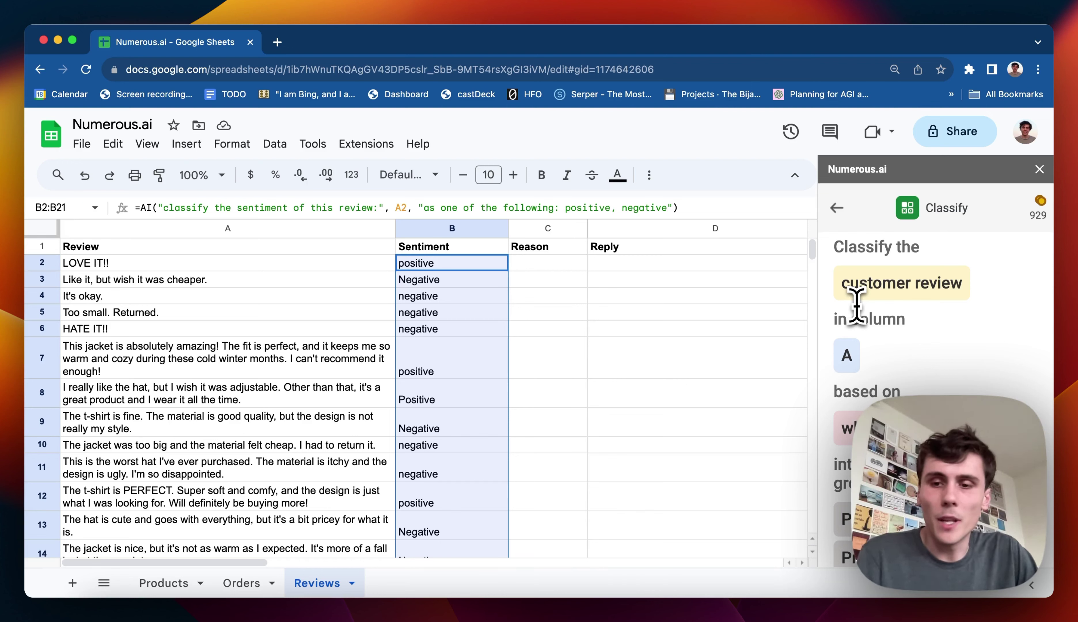
scroll(971, 333, down, 5)
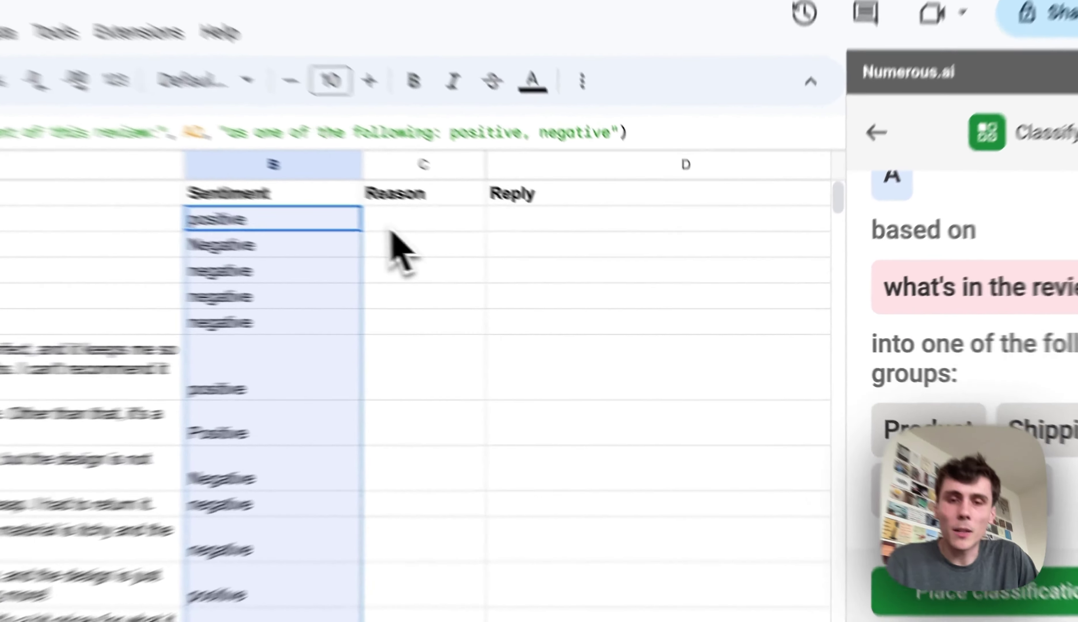
Insert the classification formula into C2 and fill it down the Reason column.
click(528, 266)
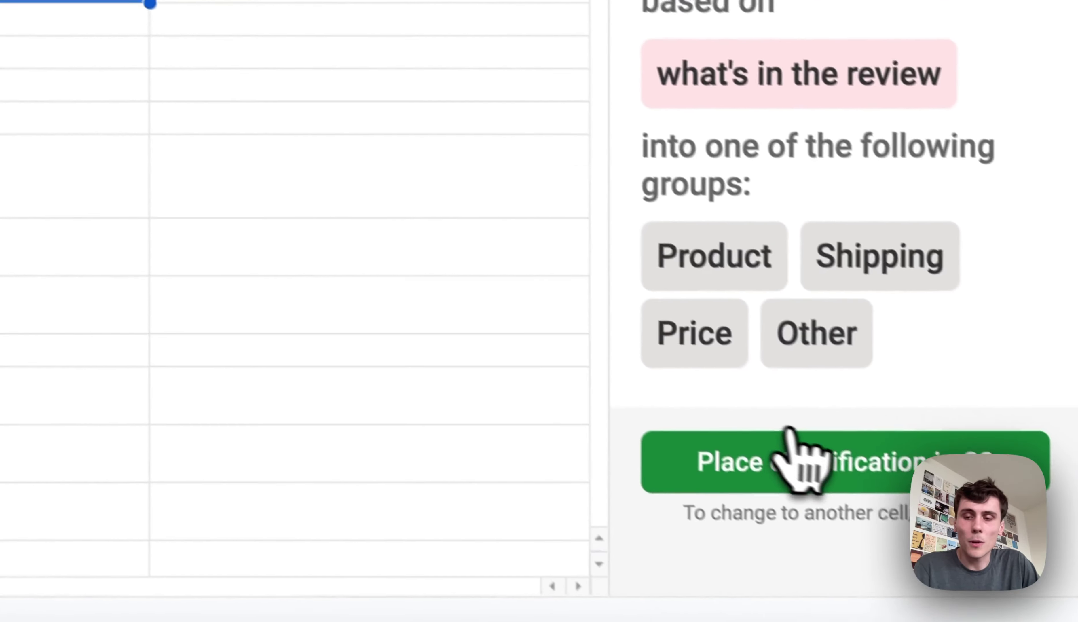
click(812, 454)
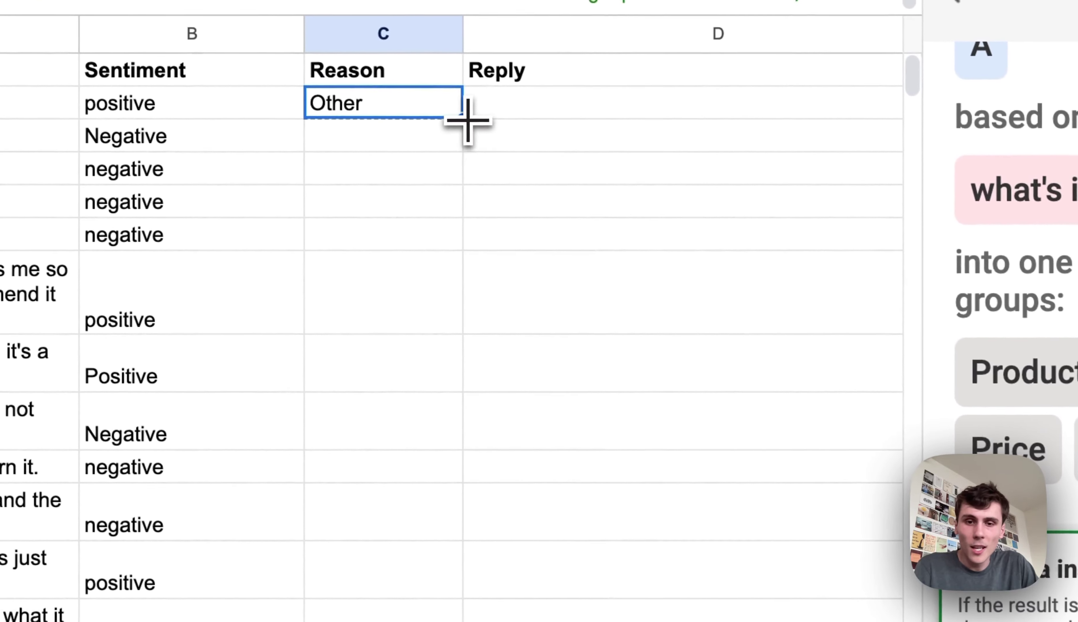
drag(465, 120, 569, 421)
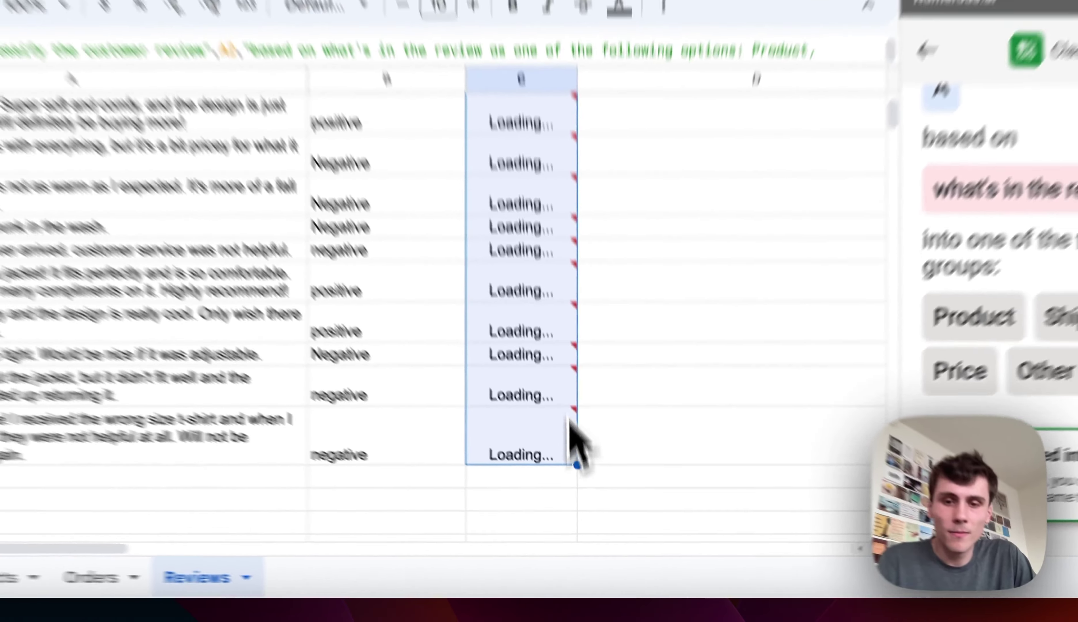
scroll(577, 402, up, 5)
click(618, 280)
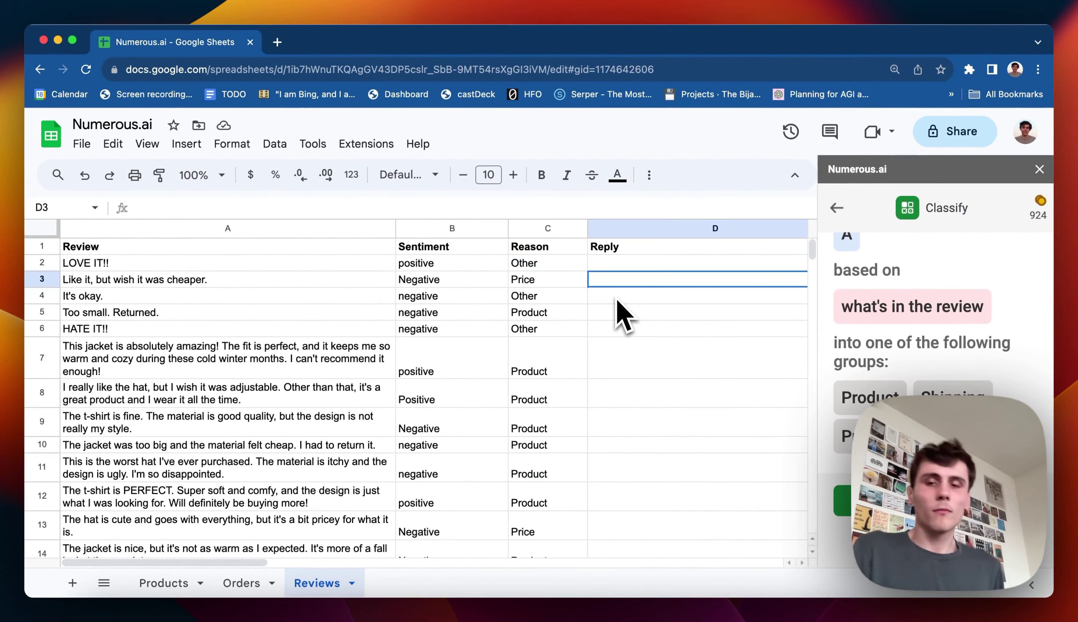
Enter an =AI formula in D2 asking for a maximum two-sentence reply to review A2.
click(611, 268)
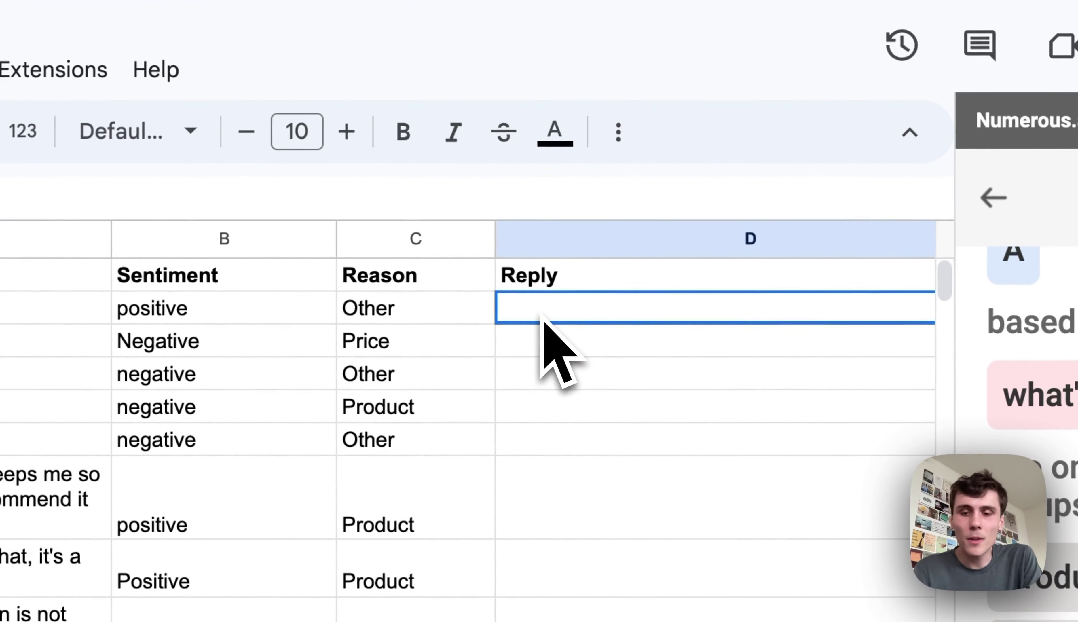
text(=AI(")
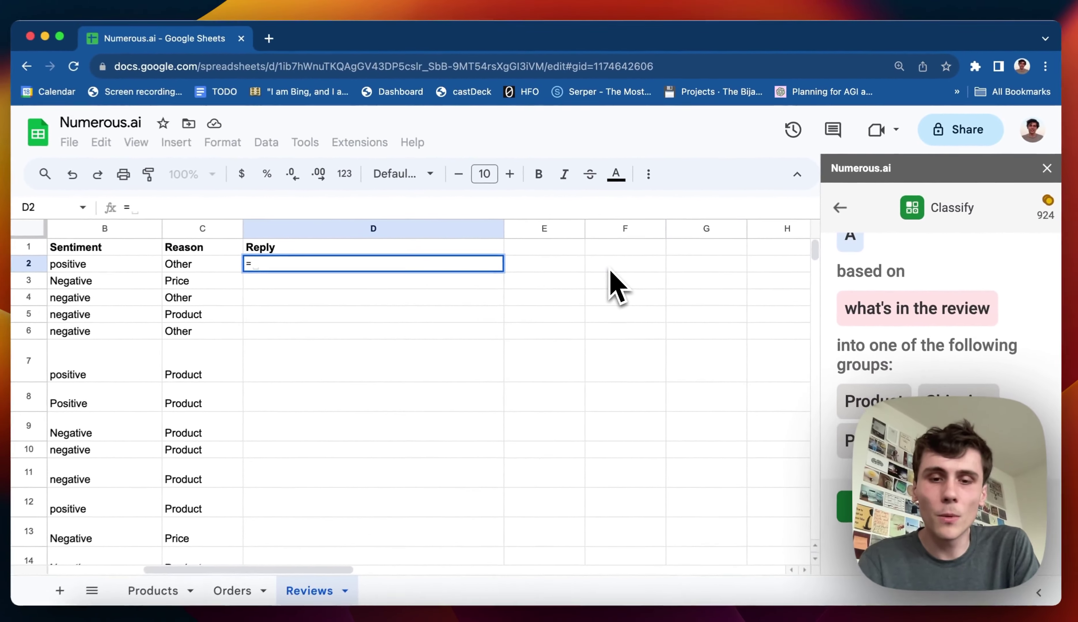
text(Write a )
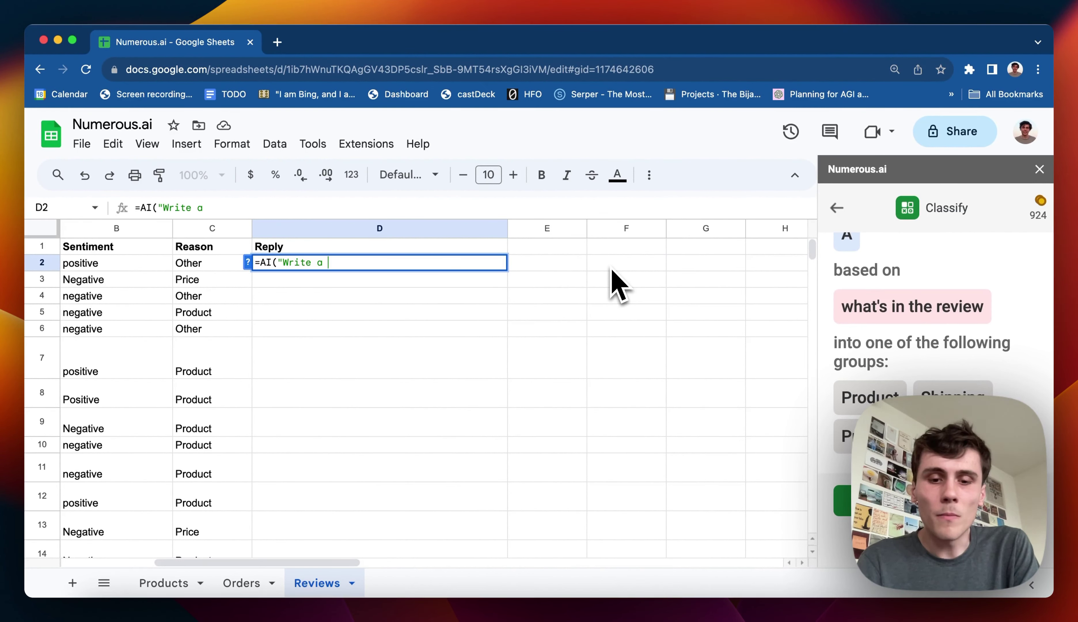
text(reply to th)
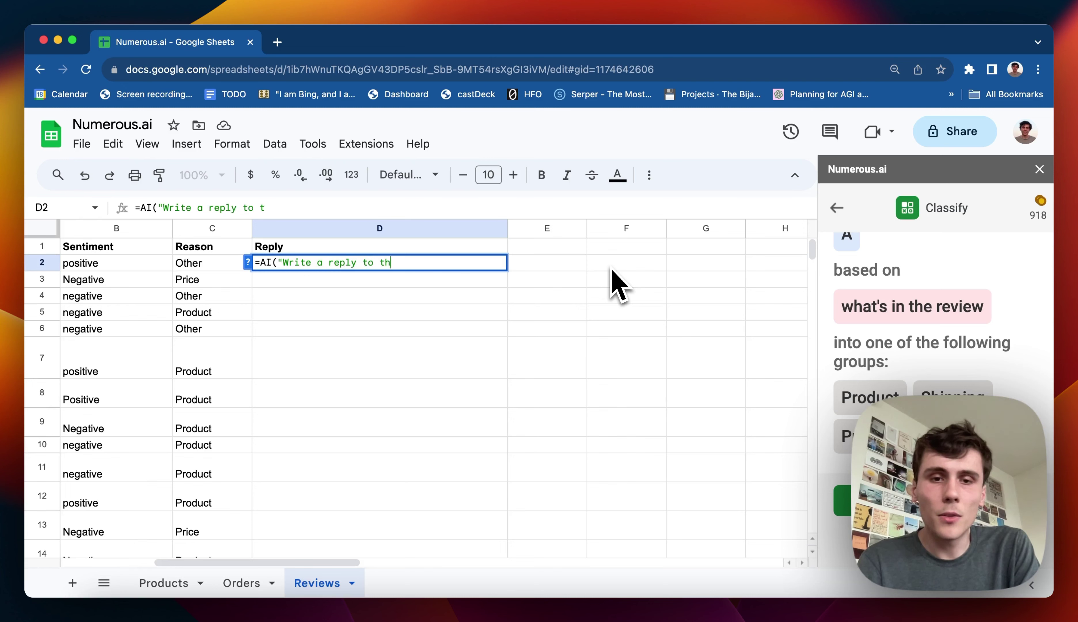
text(is customer,)
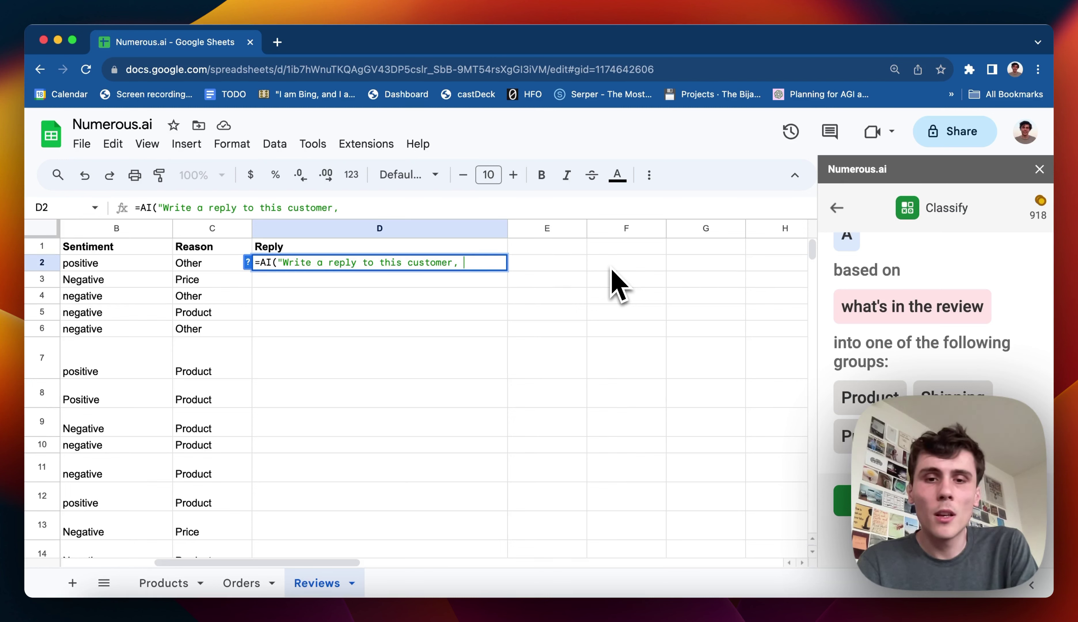
text( here is the review the)
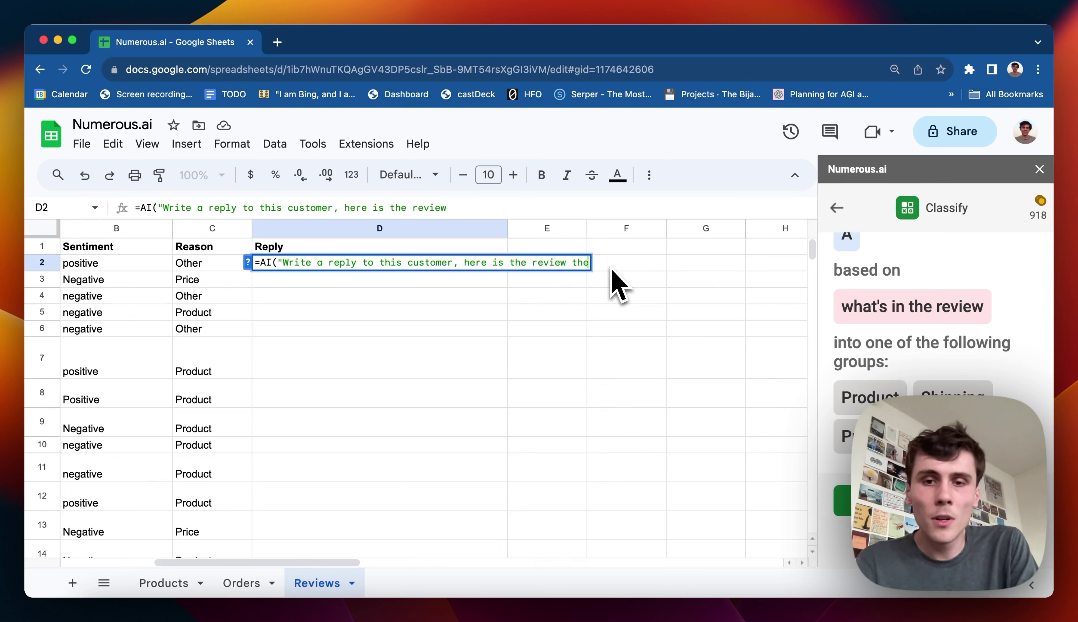
text(y wrote, write )
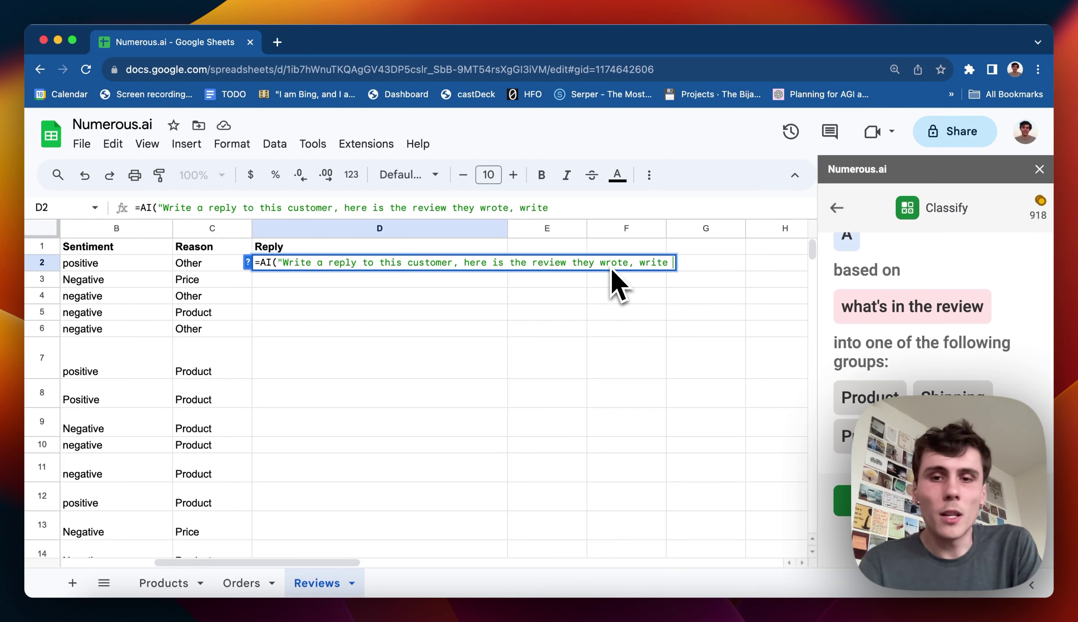
text(maximum 2 se)
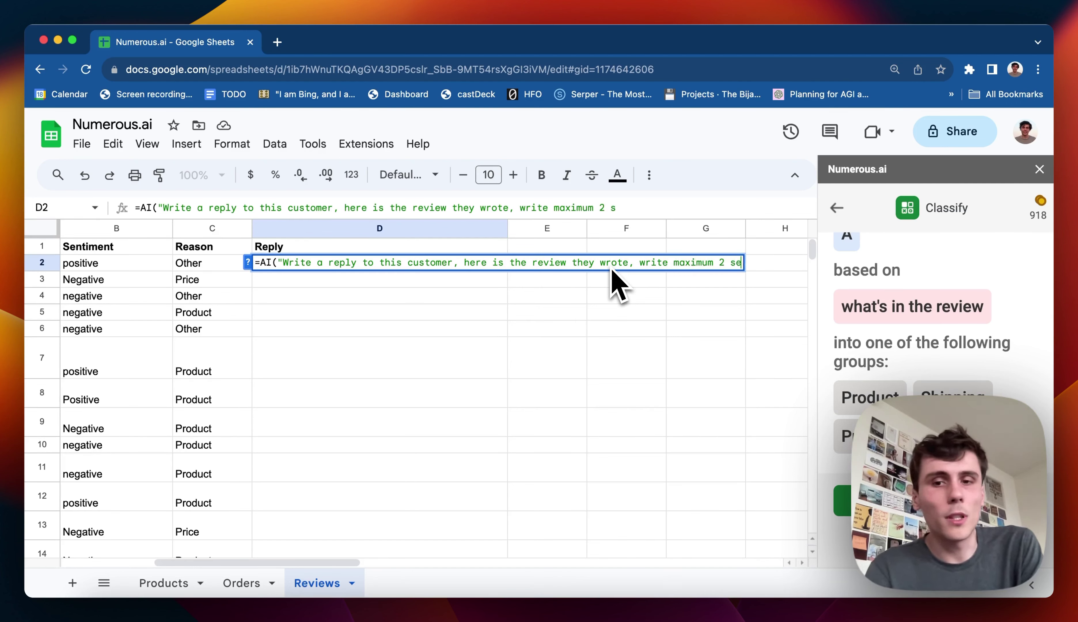
text(ntences", )
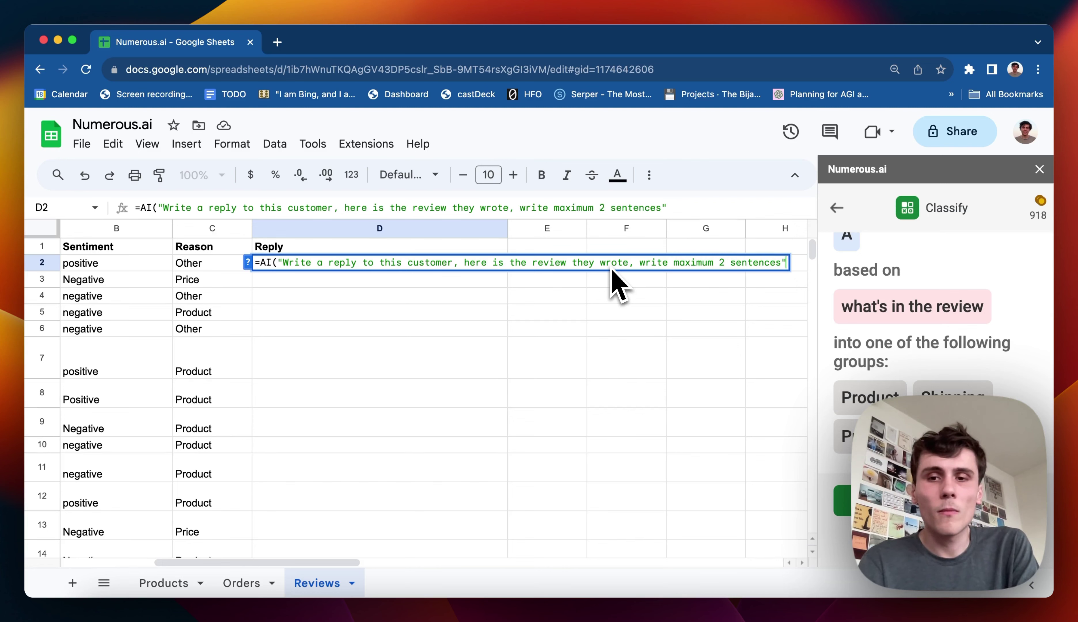
text(A)
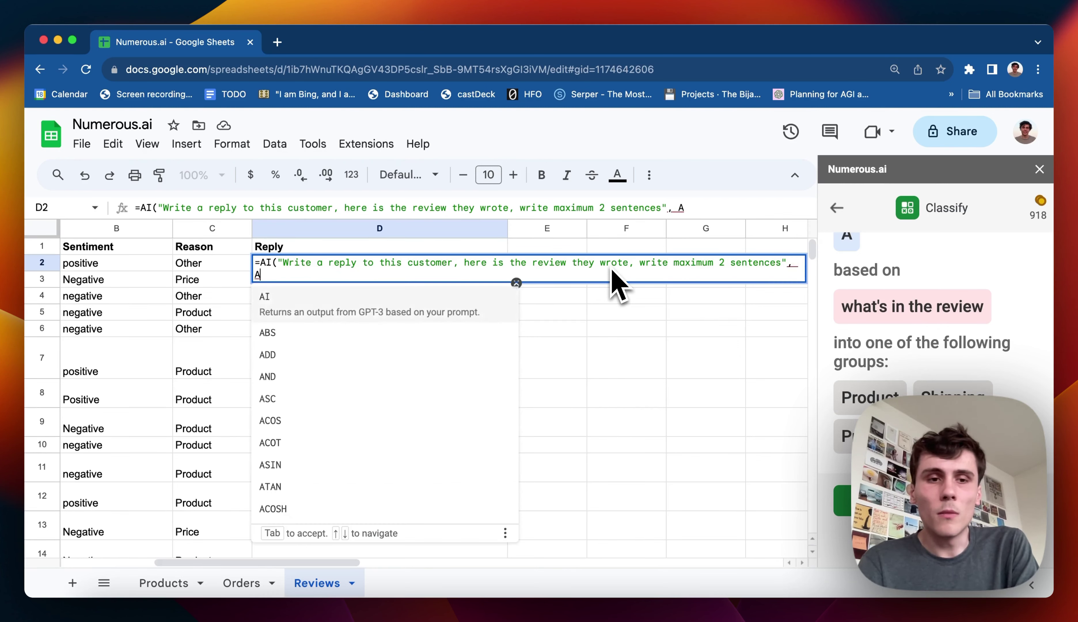
text(2))
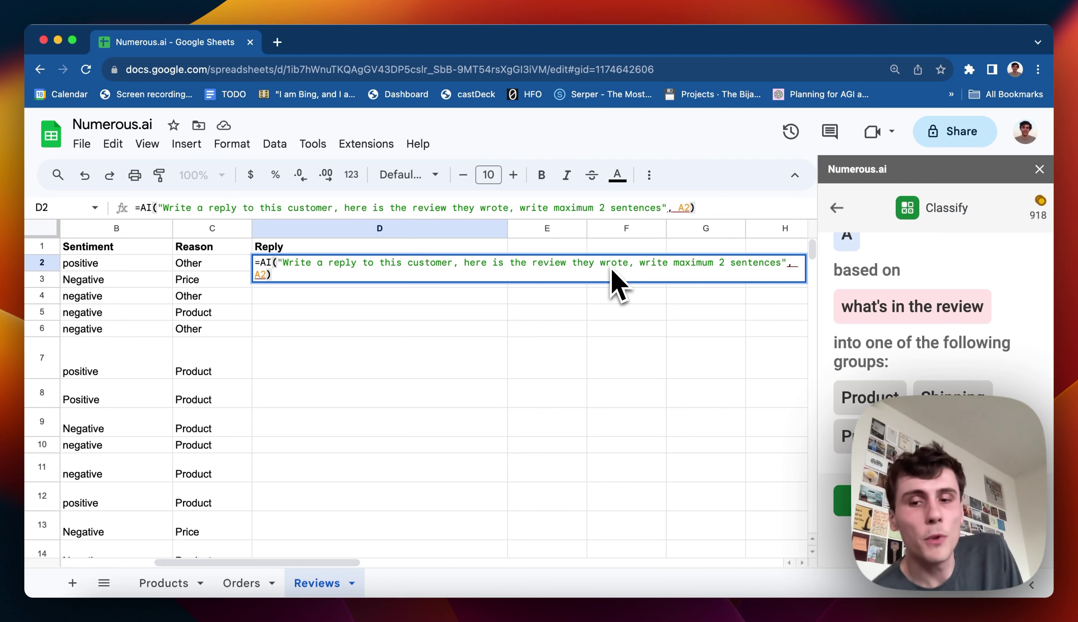
key(Return)
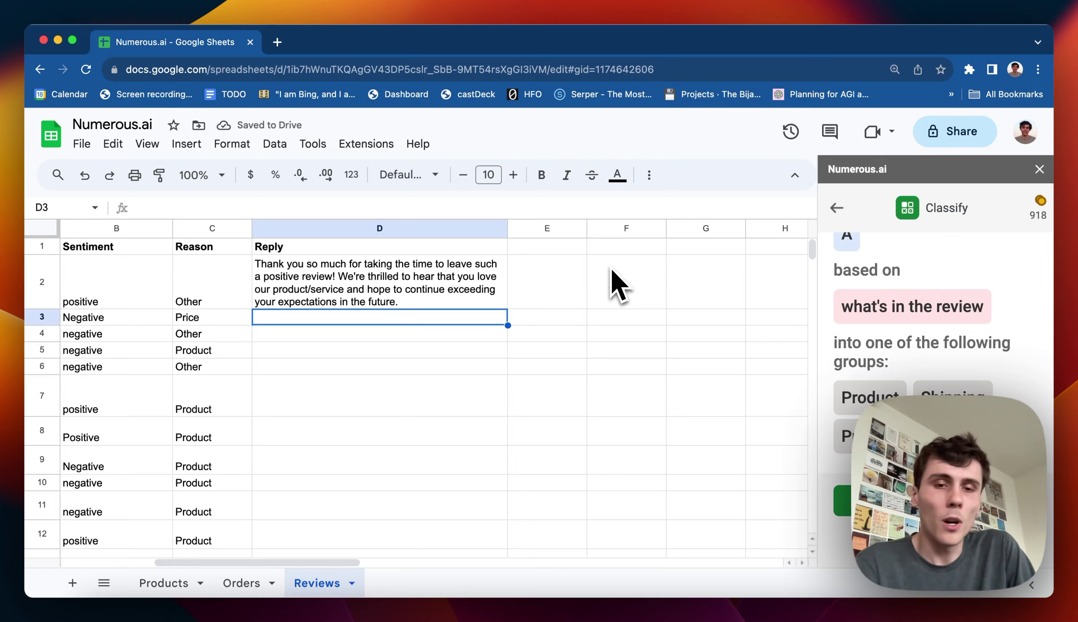
Fill the D2 reply formula down to D21 and check the row 3 reply.
click(488, 299)
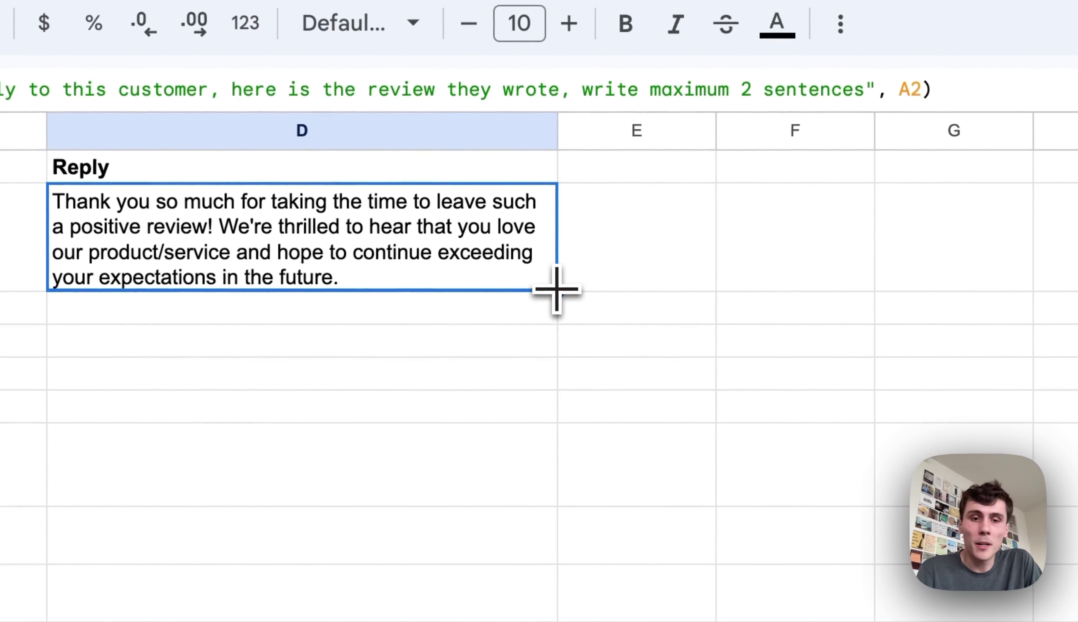
drag(556, 290, 550, 235)
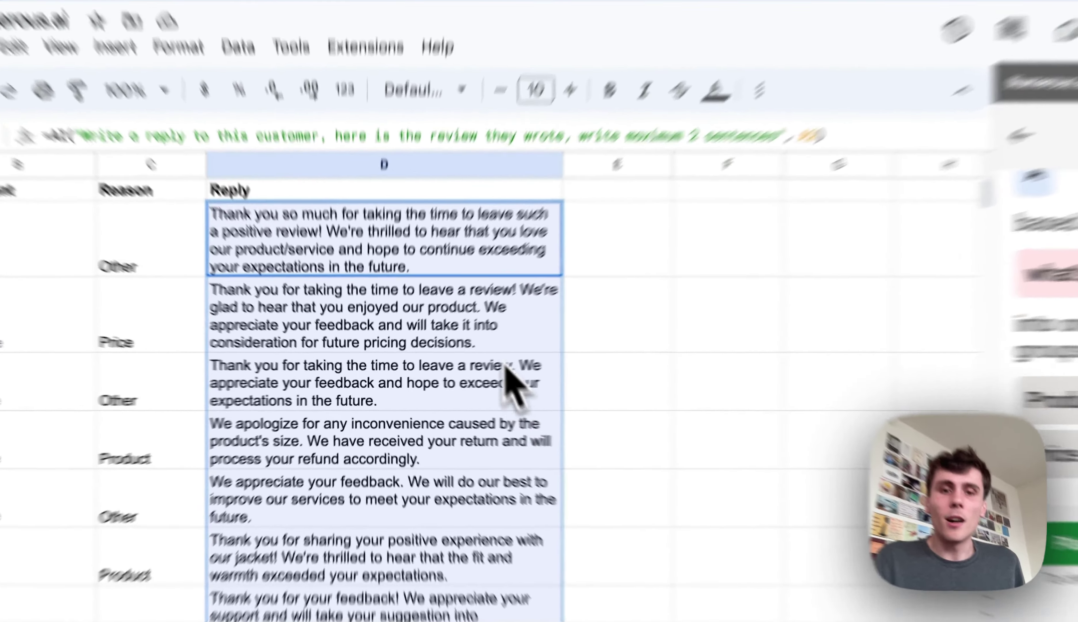
click(451, 338)
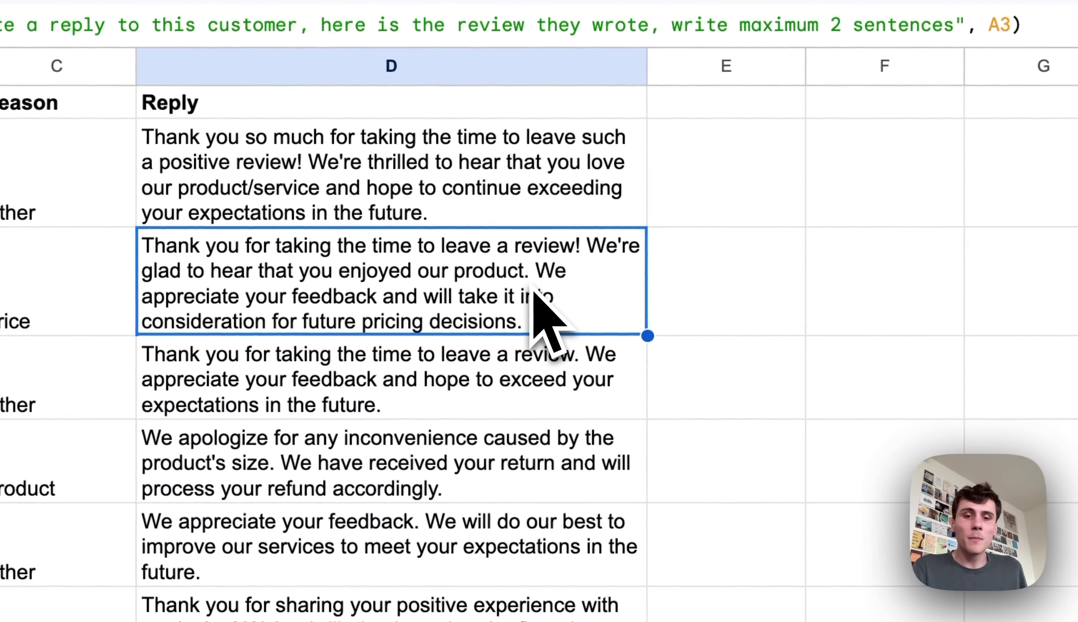
scroll(531, 287, down, 3)
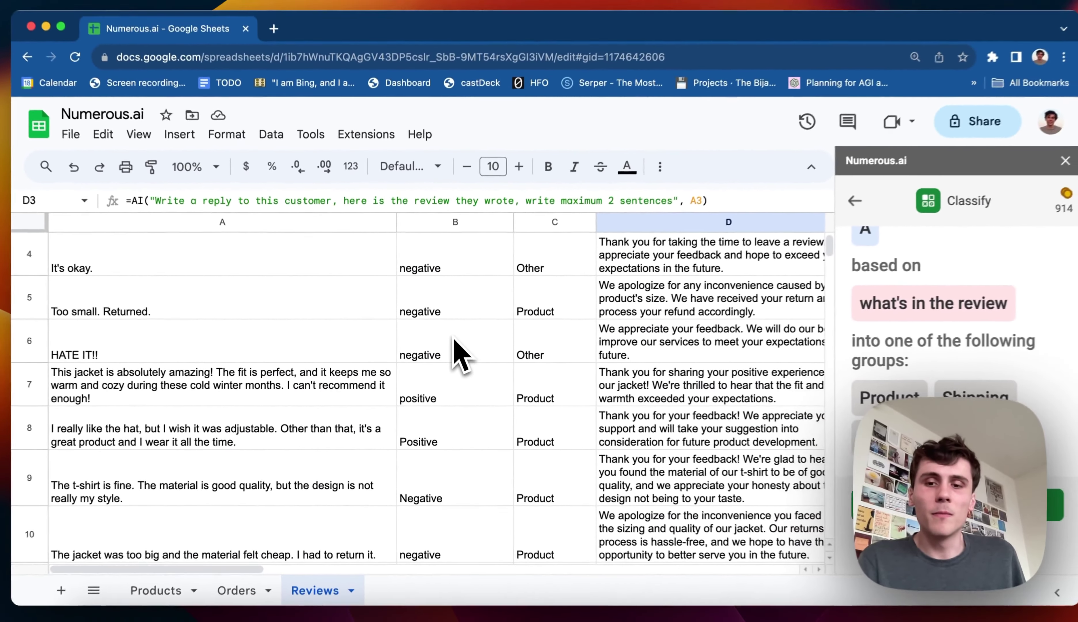
Leave the Numerous.ai classification form for the tools list (Classify, Reformat, Extract, Rewrite text, Translate).
scroll(451, 341, up, 1)
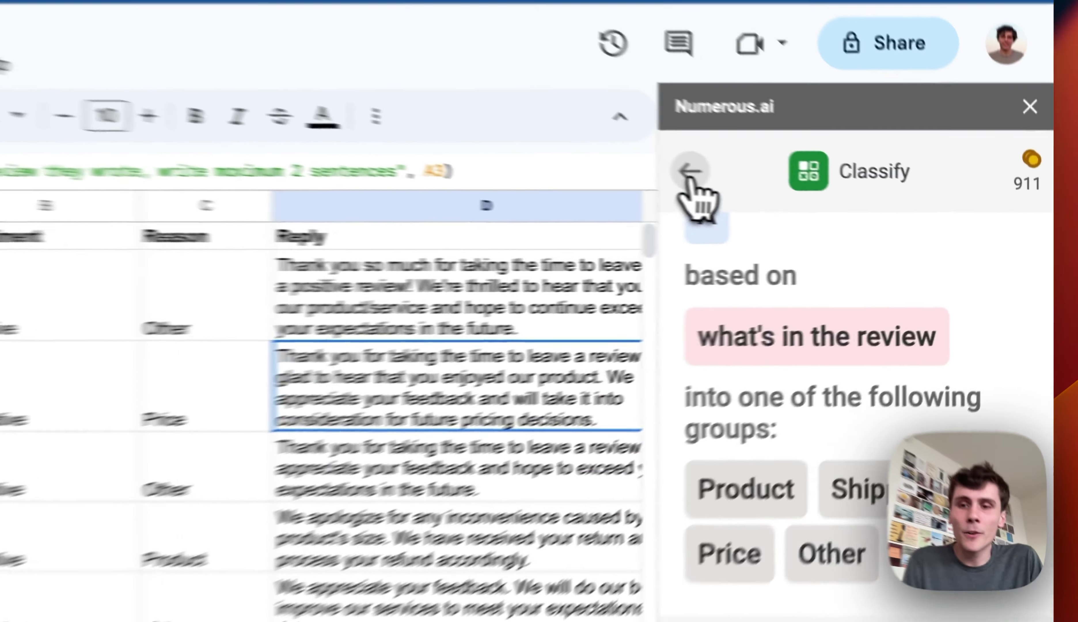
click(836, 208)
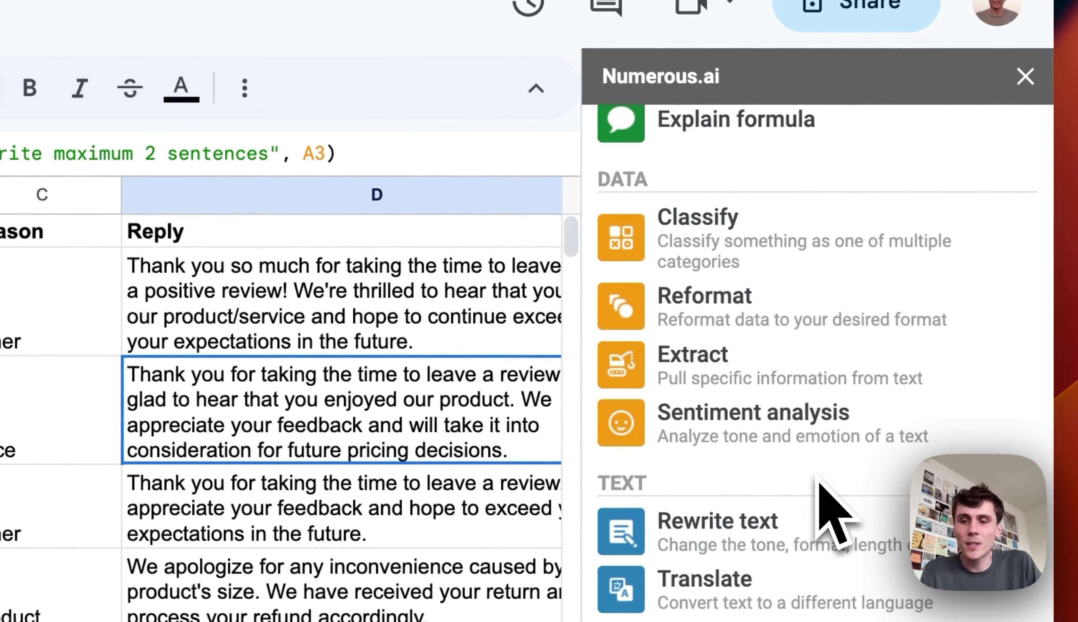